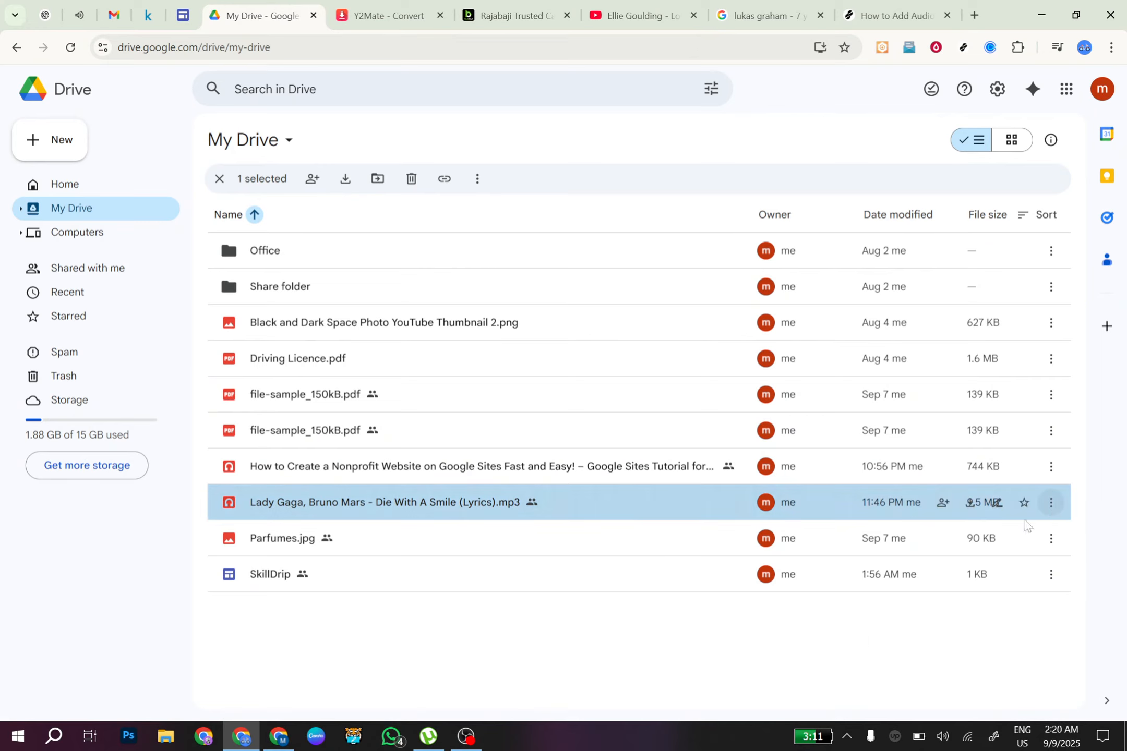
- Open the sharing settings of the file "Lady Gaga, Bruno Mars - Die With A Smile (Lyrics).mp3"
click(756, 655)
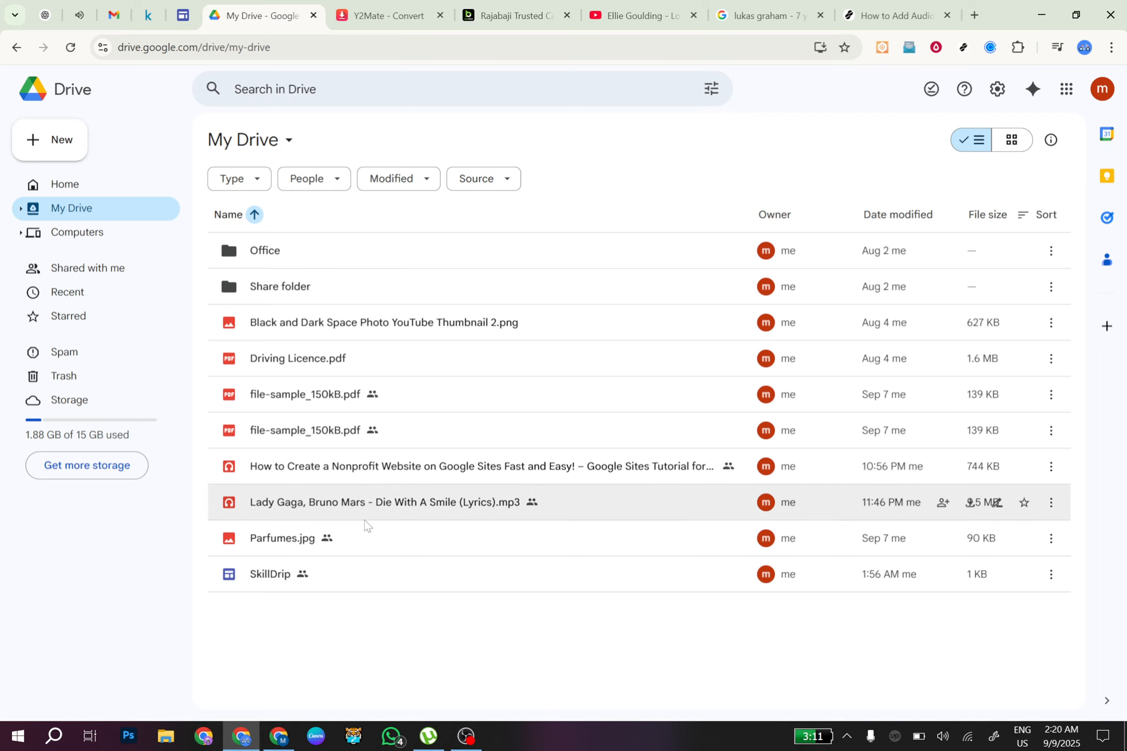
click(635, 503)
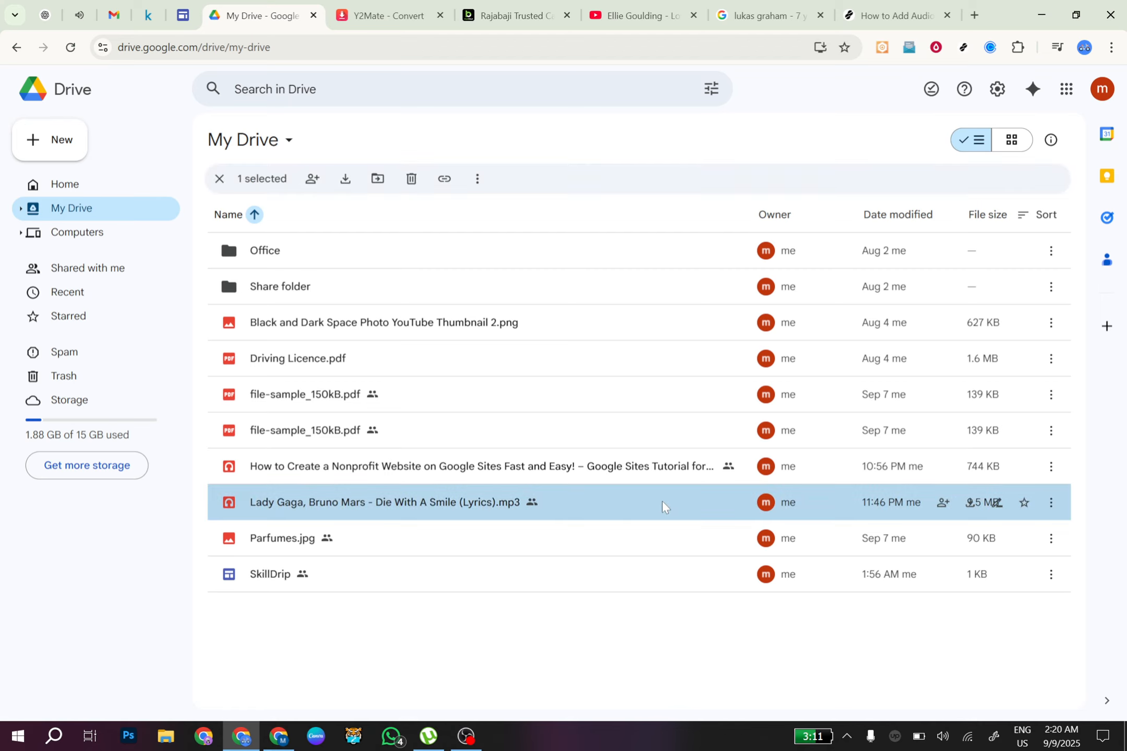
click(1055, 503)
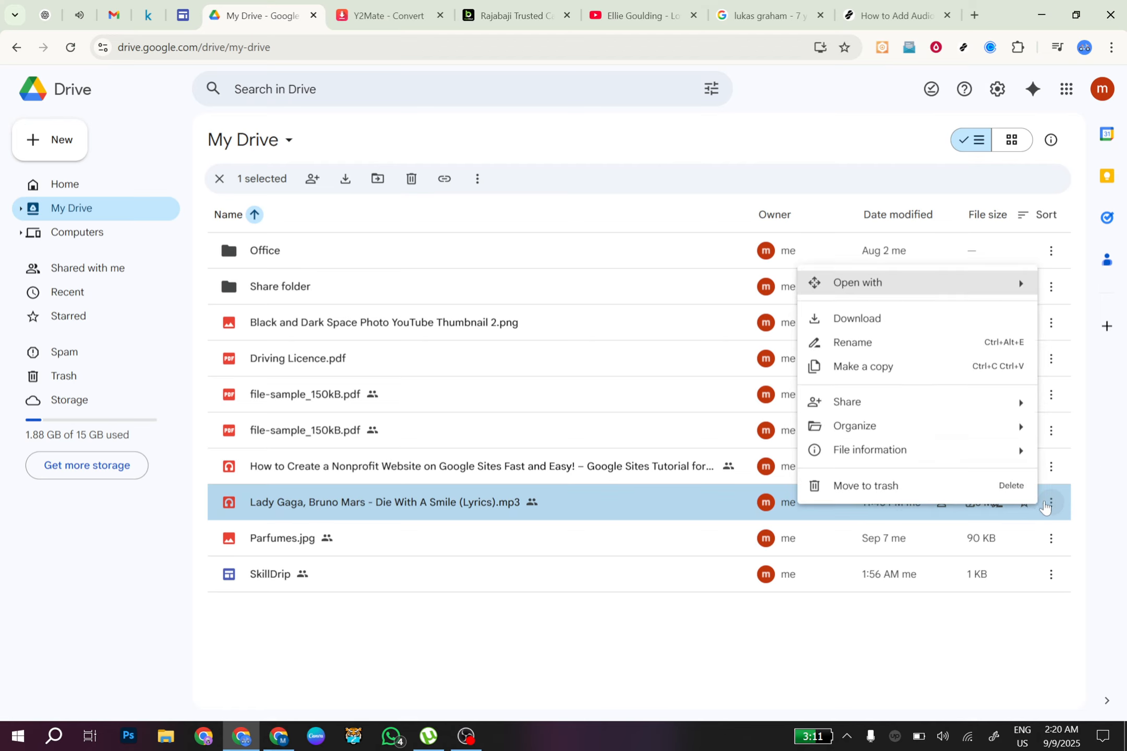
mouse_move(886, 402)
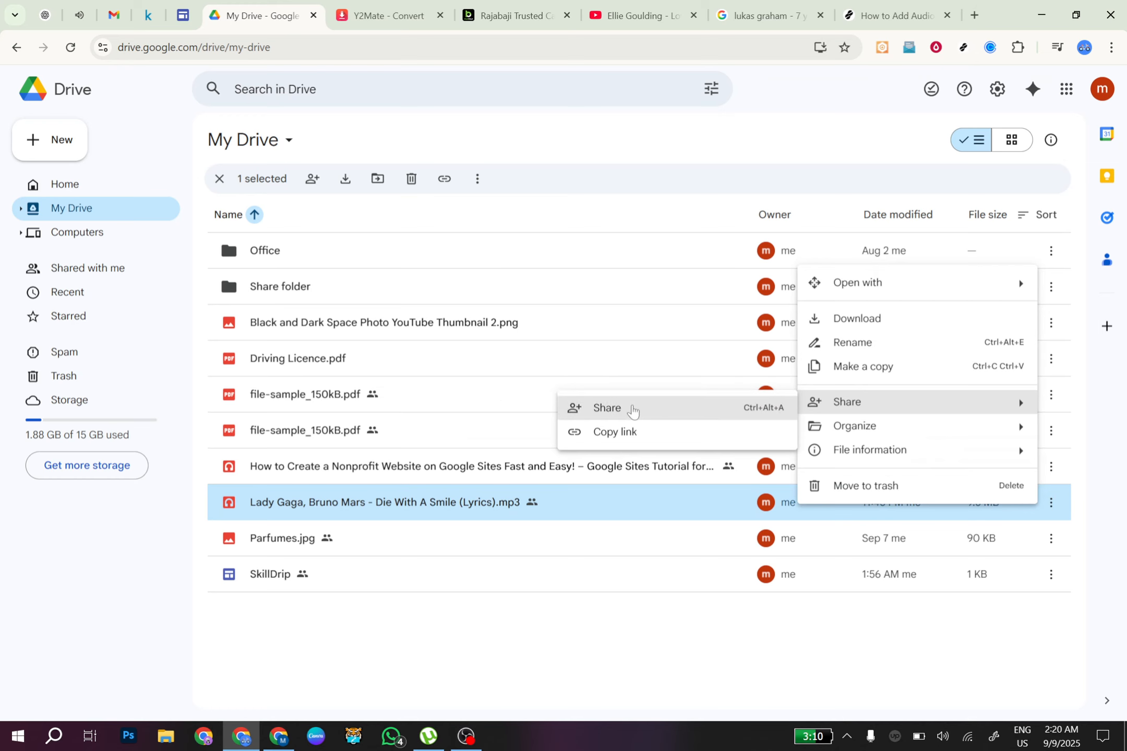
click(633, 409)
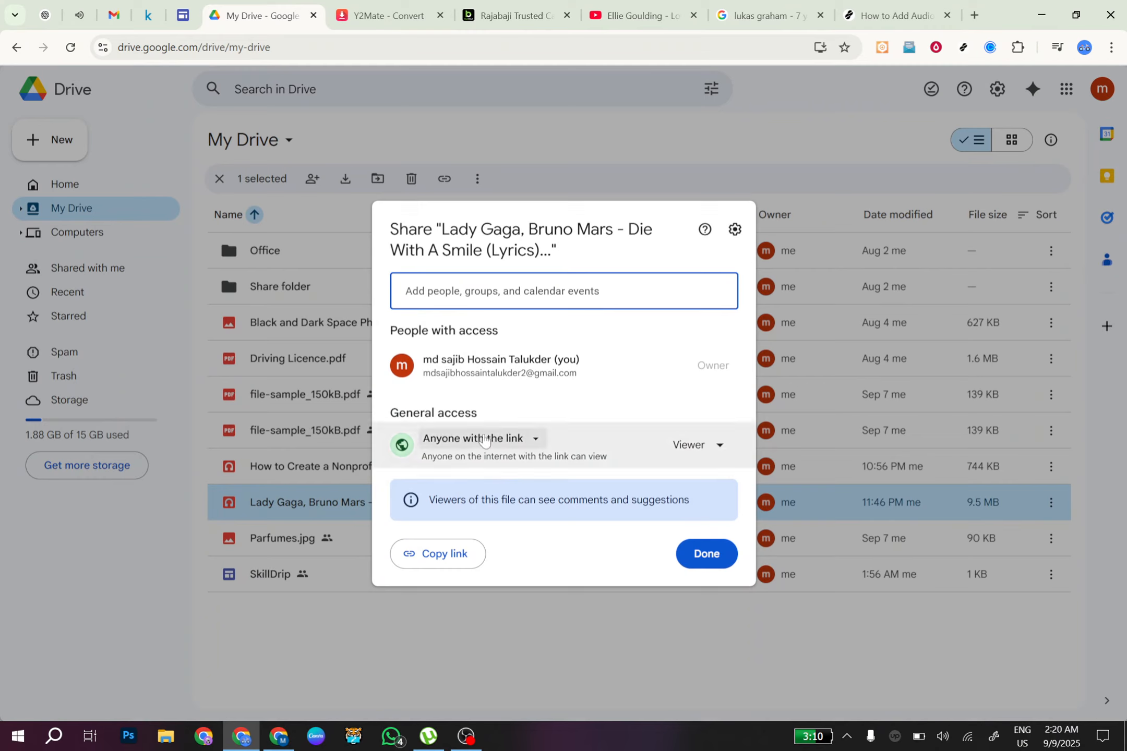
- Switch the file's general access to Restricted and back to Anyone with the link, and copy its sharing link
click(484, 440)
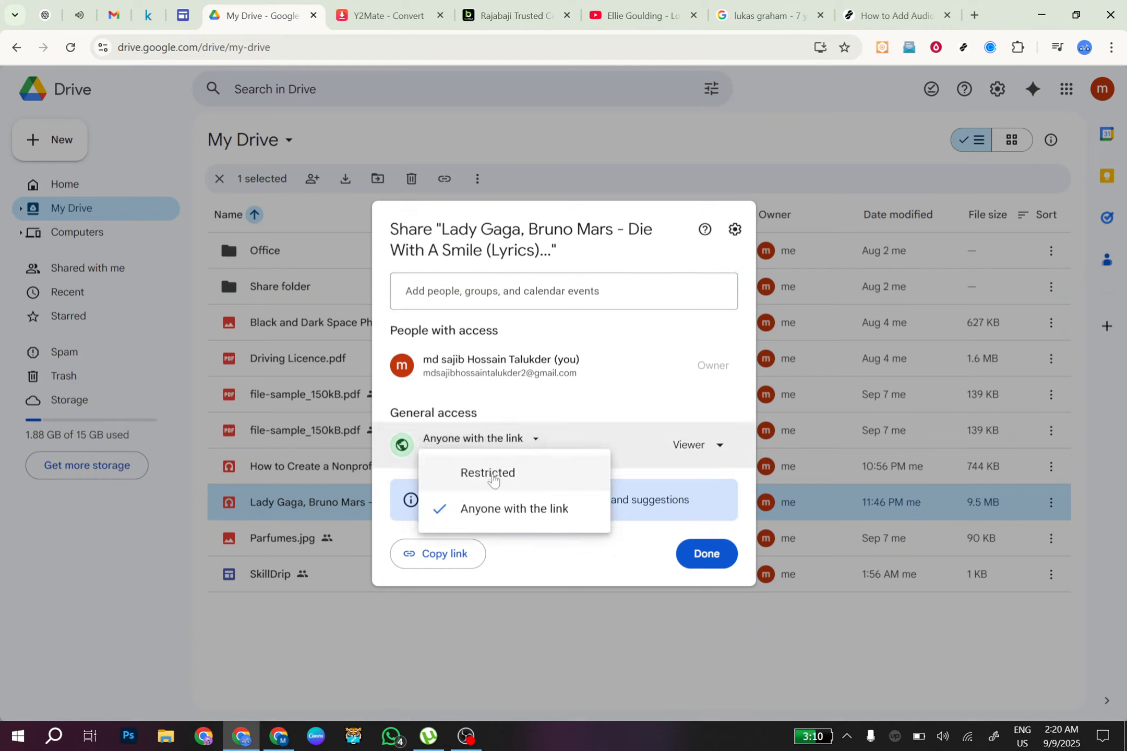
click(492, 476)
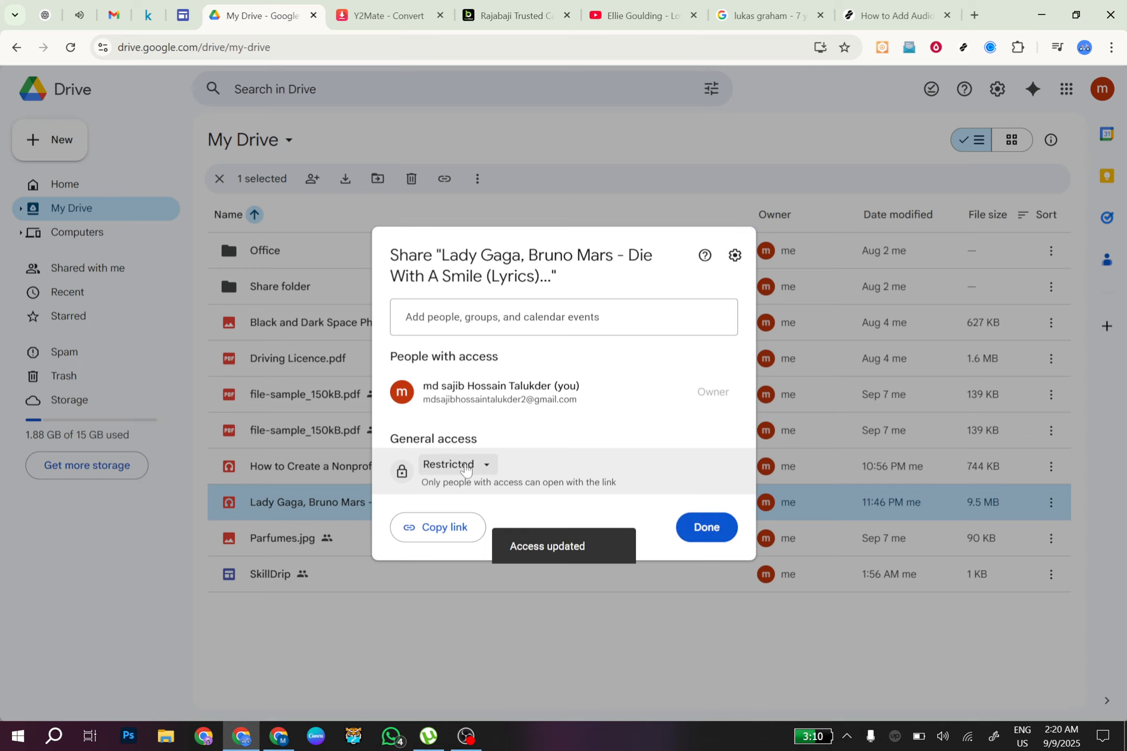
click(466, 466)
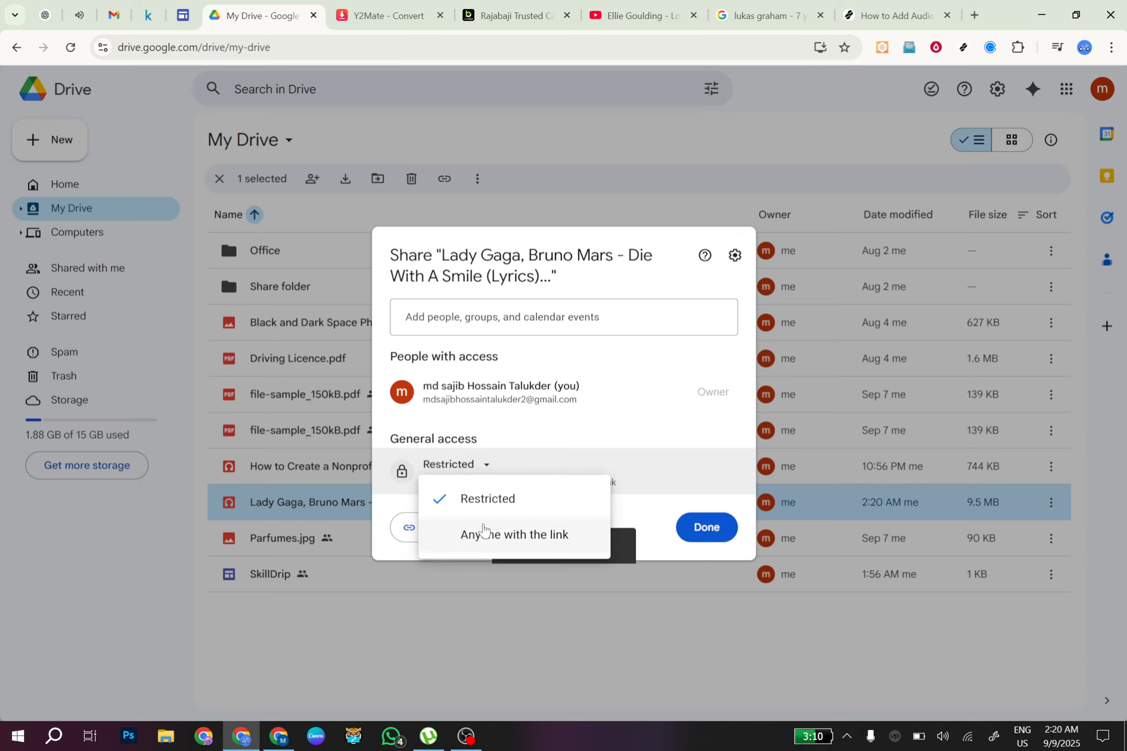
click(484, 530)
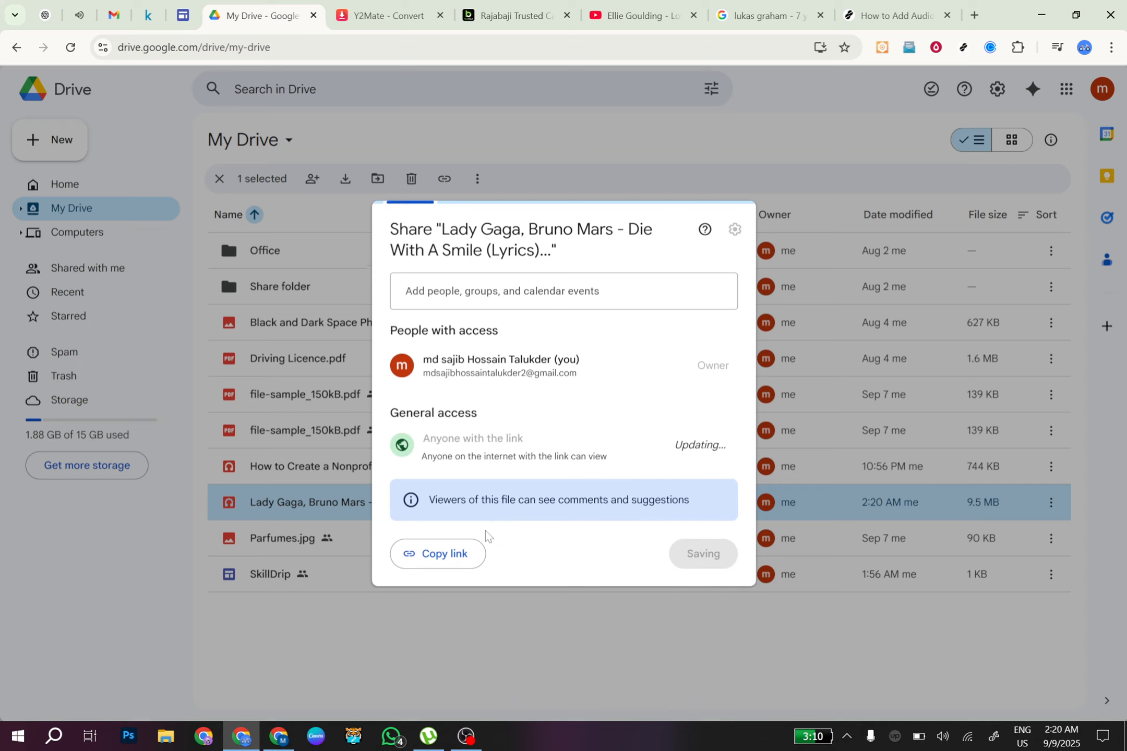
click(442, 558)
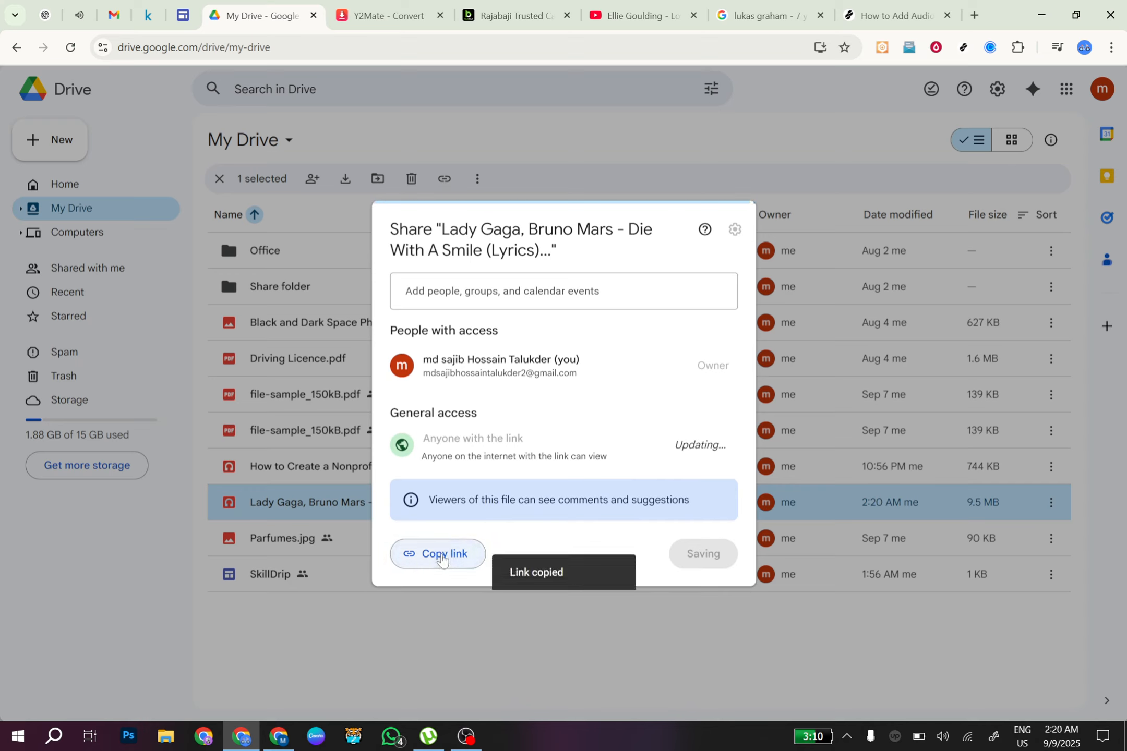
click(708, 554)
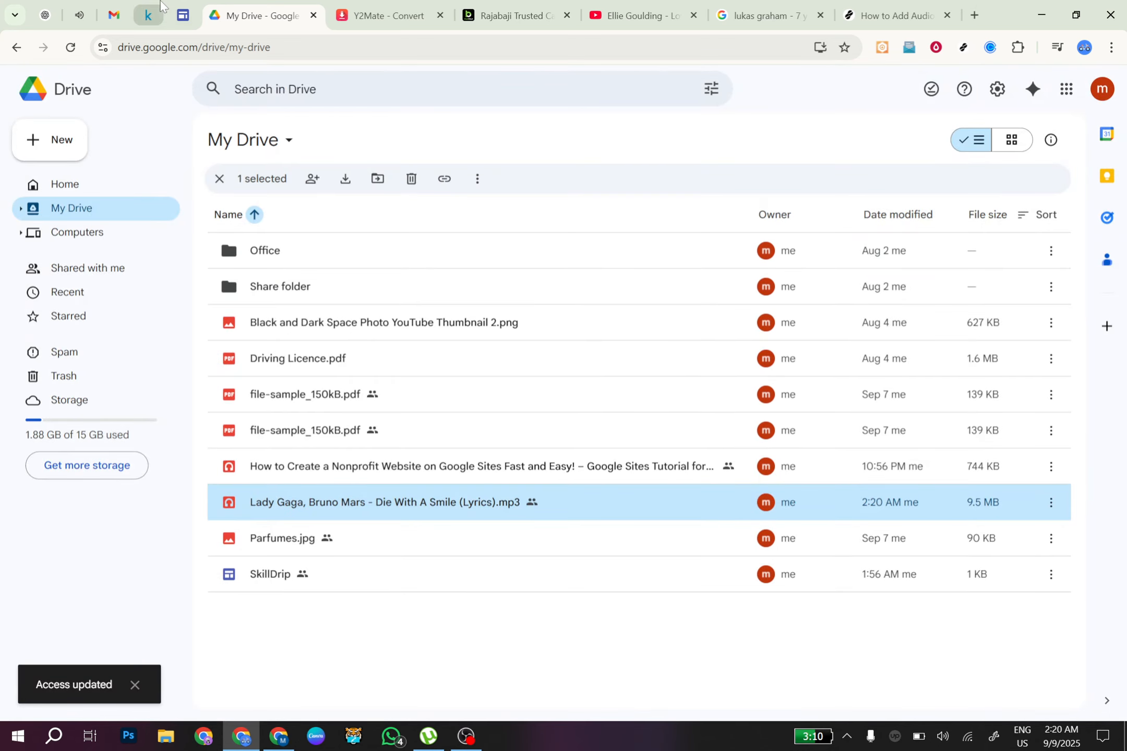
- Switch to Google Sites, open the SkillDrip site and add the content block with one image beside text below the Home Page banner
click(181, 12)
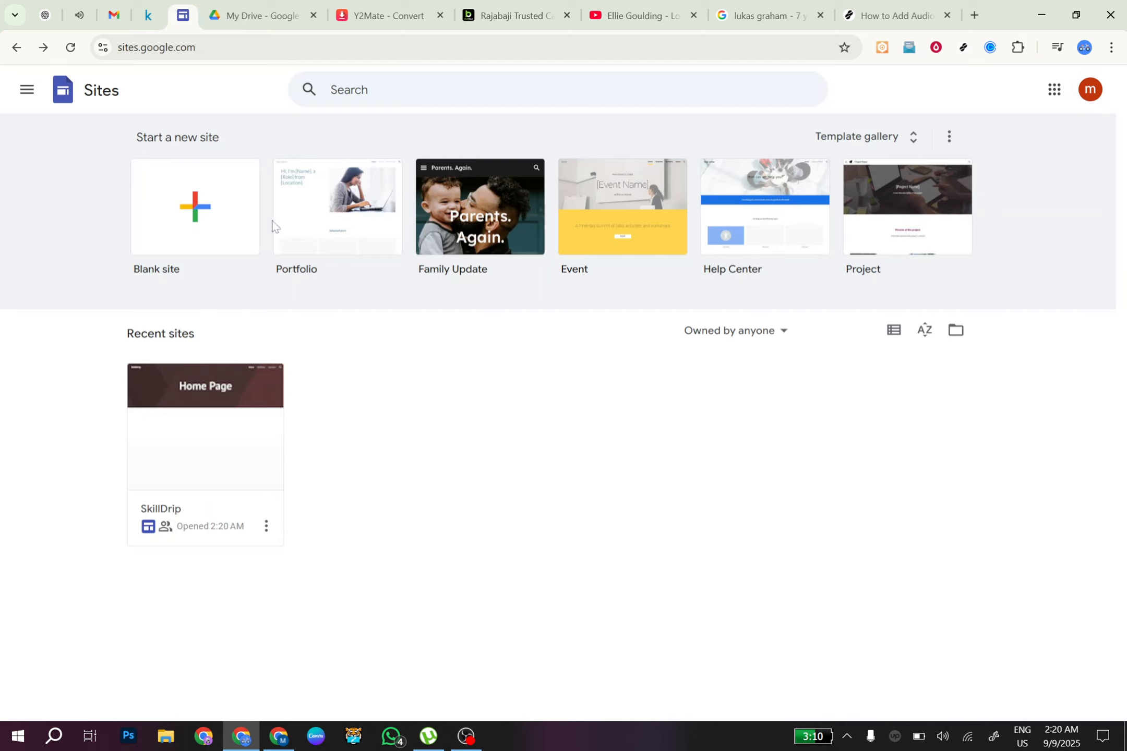
click(225, 427)
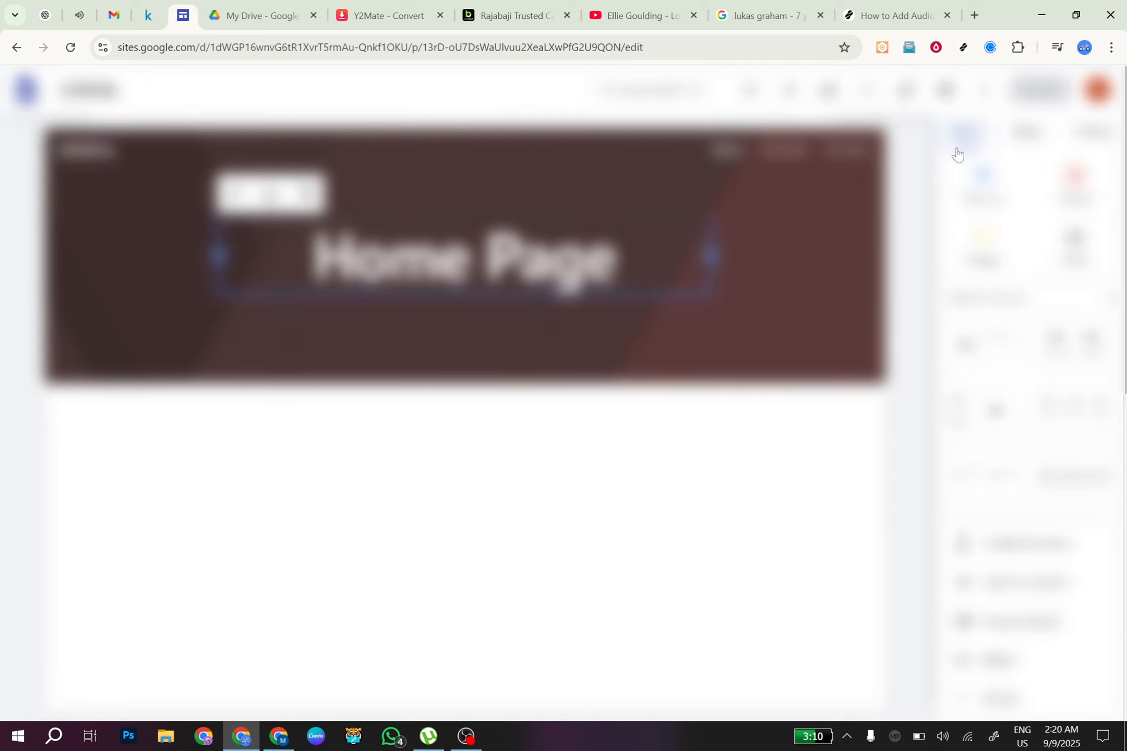
click(968, 144)
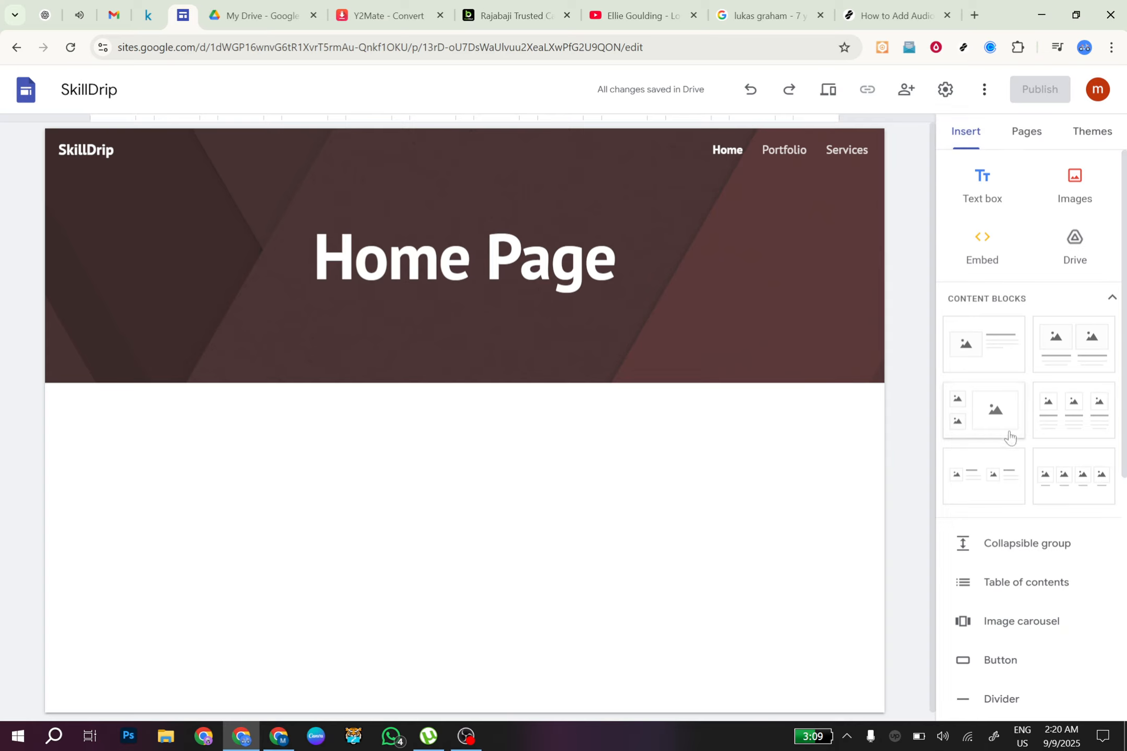
click(996, 343)
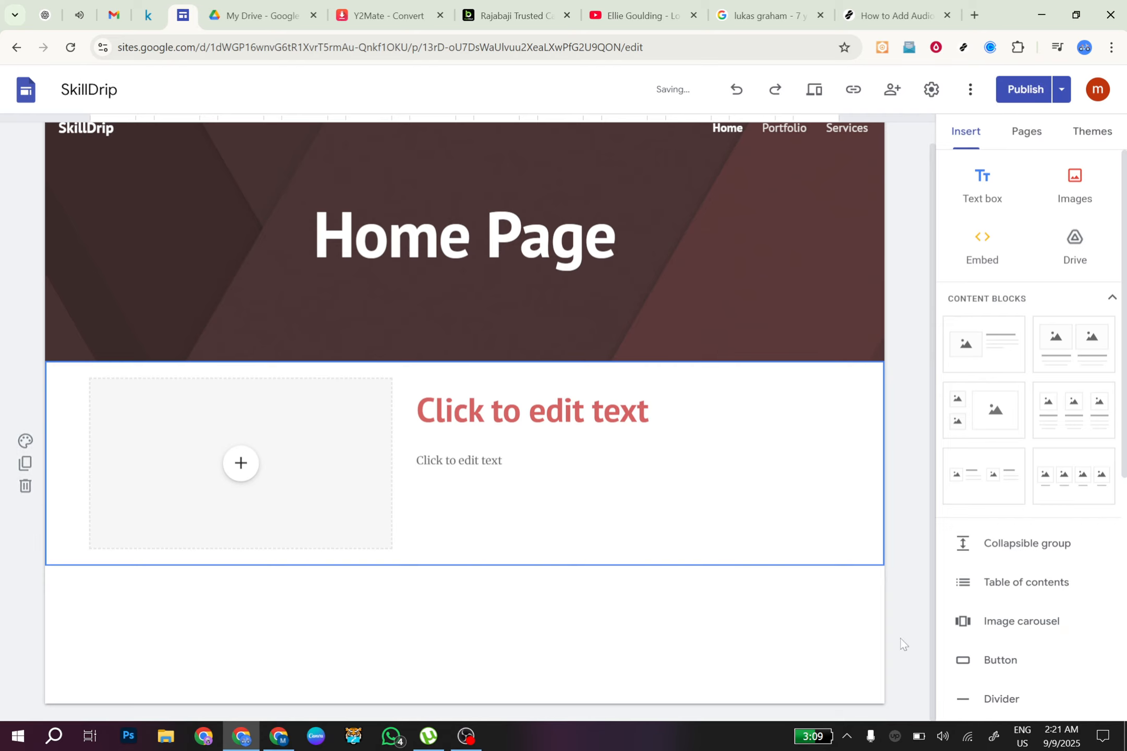
- Insert a button named "Play" linked to the copied Drive file, and place it between the block's heading and body text
click(1038, 671)
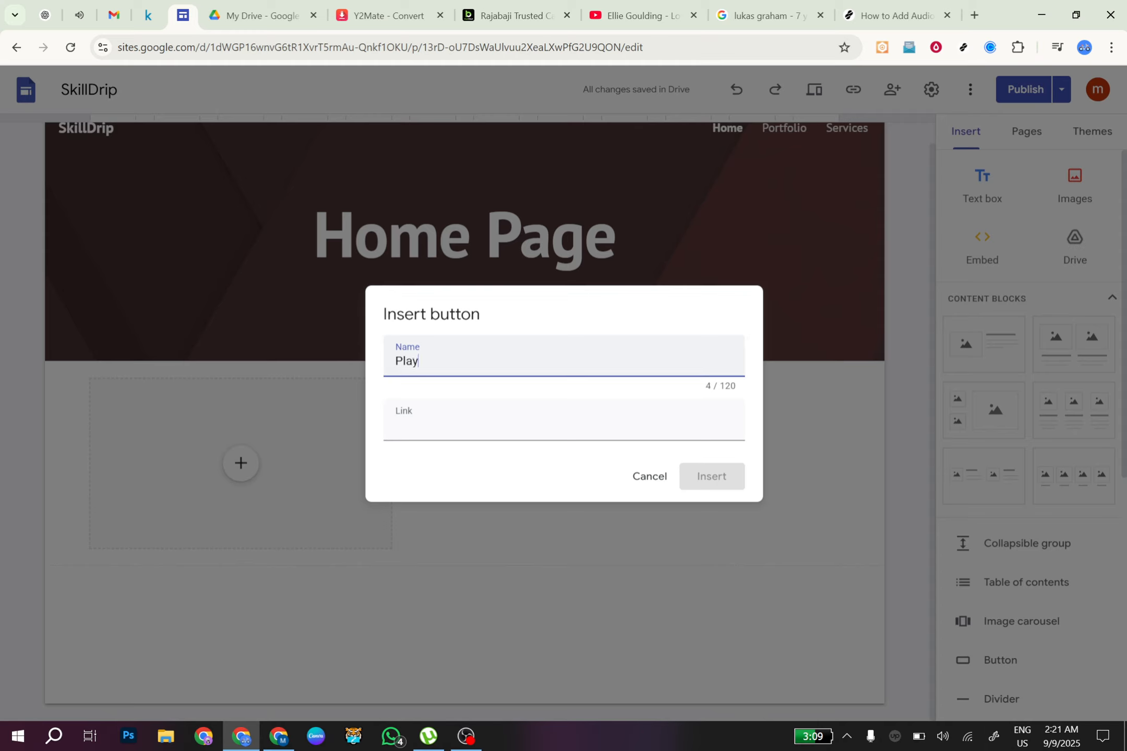
key(Tab)
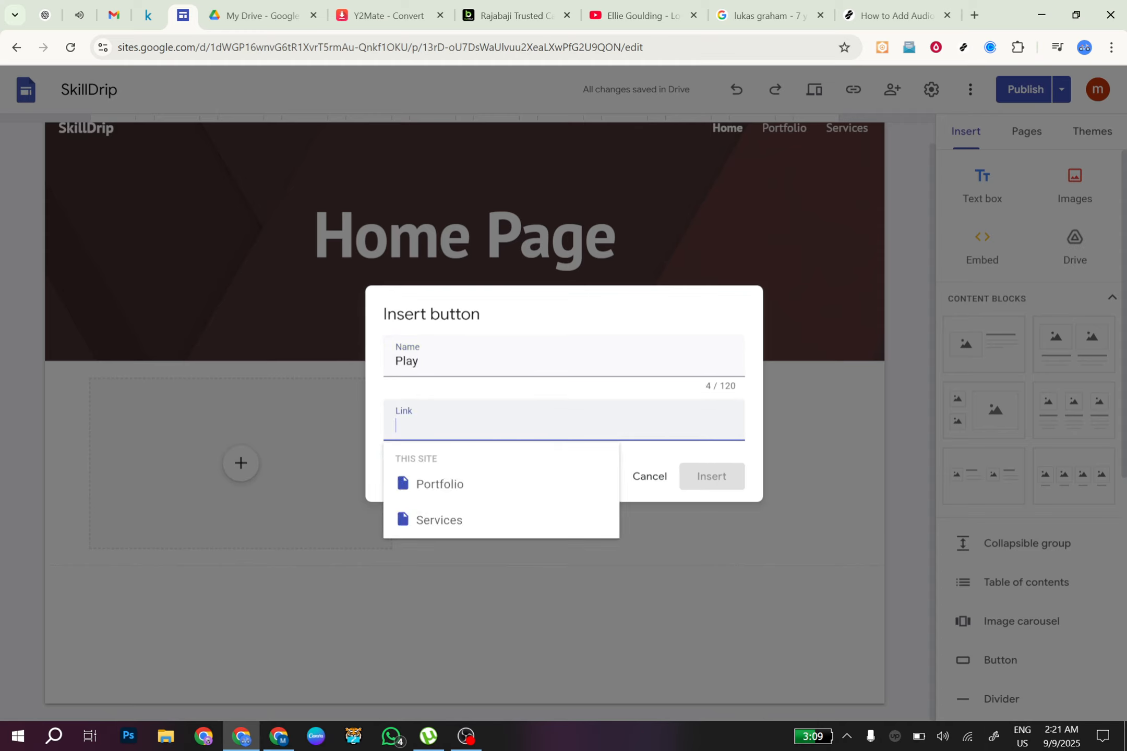
key(ctrl+v)
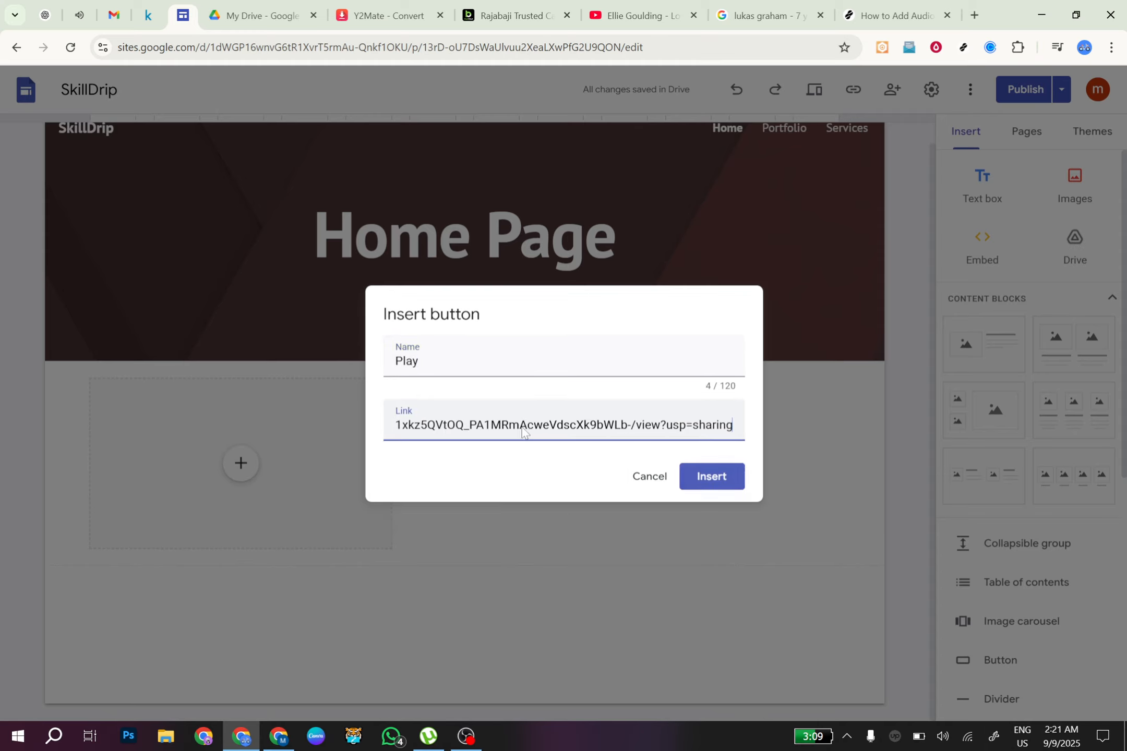
click(736, 489)
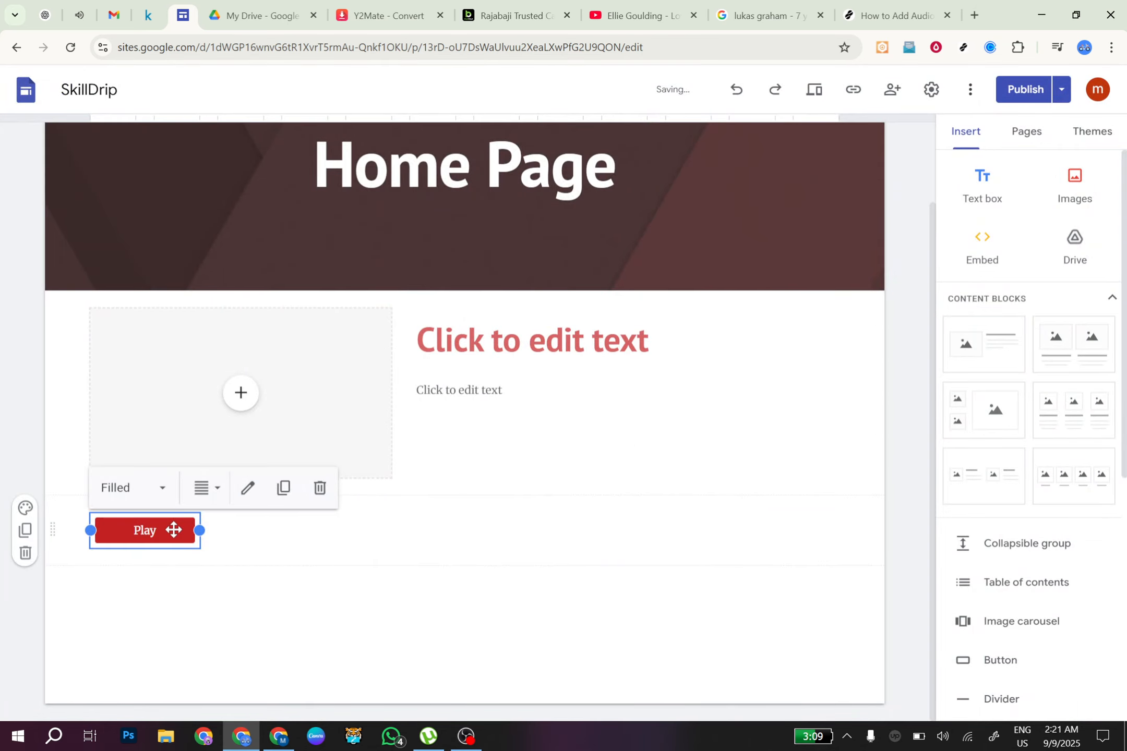
drag(174, 530, 494, 375)
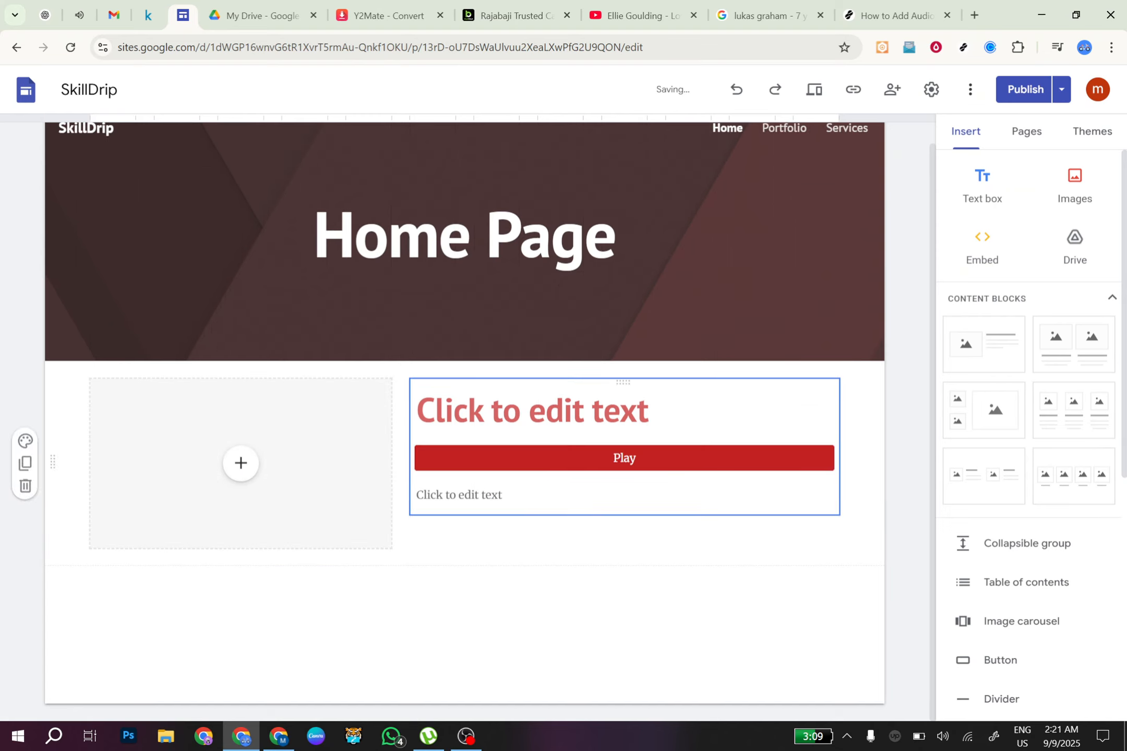
- Fill the heading above the Play button with "Lukas Graham - 7 Years" from the clipboard history and remove the surplus line below it
click(501, 411)
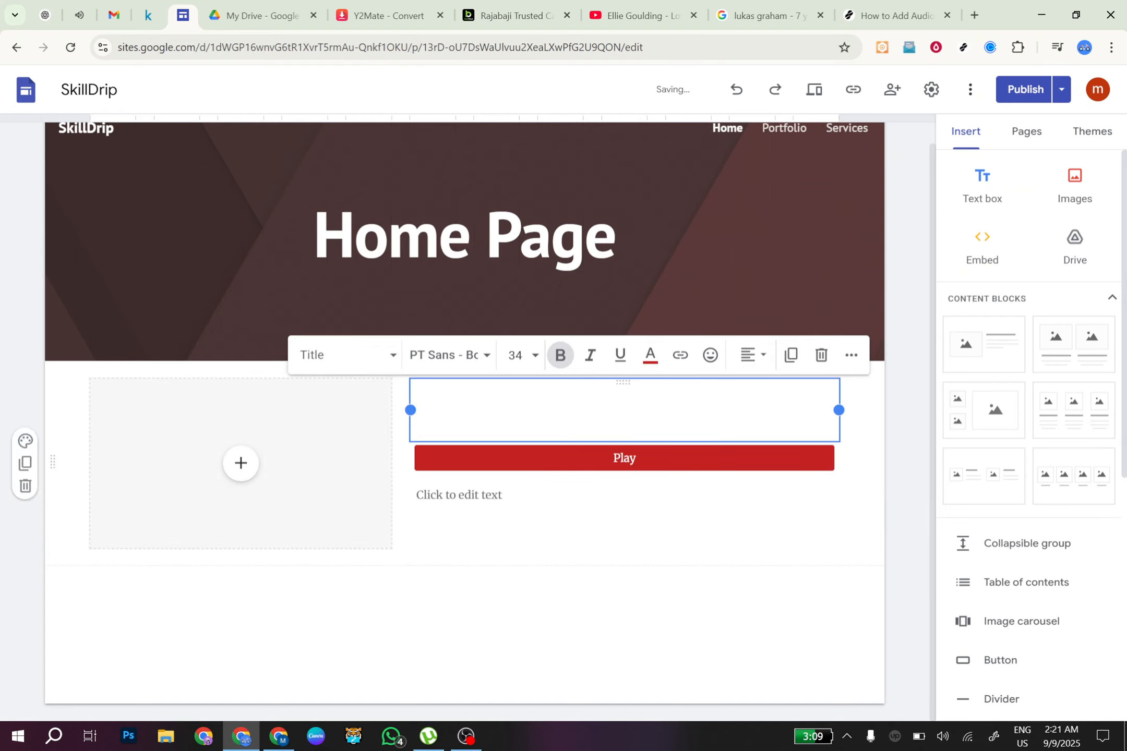
key(super+v)
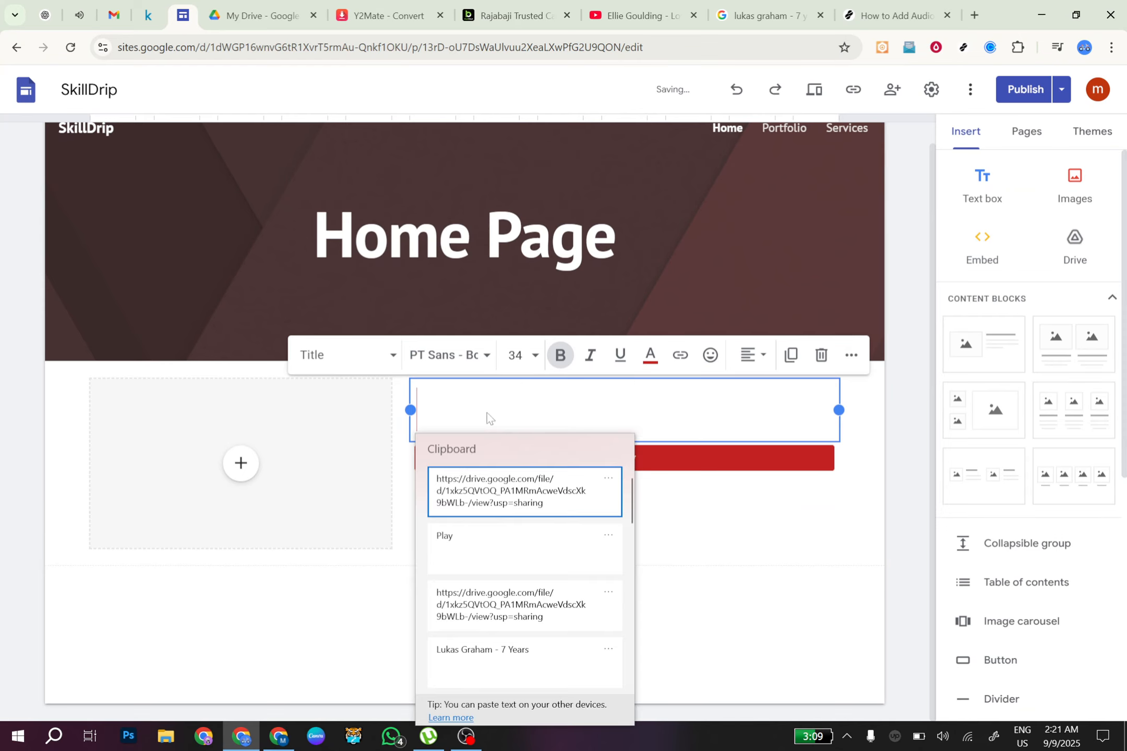
scroll(504, 569, down, 3)
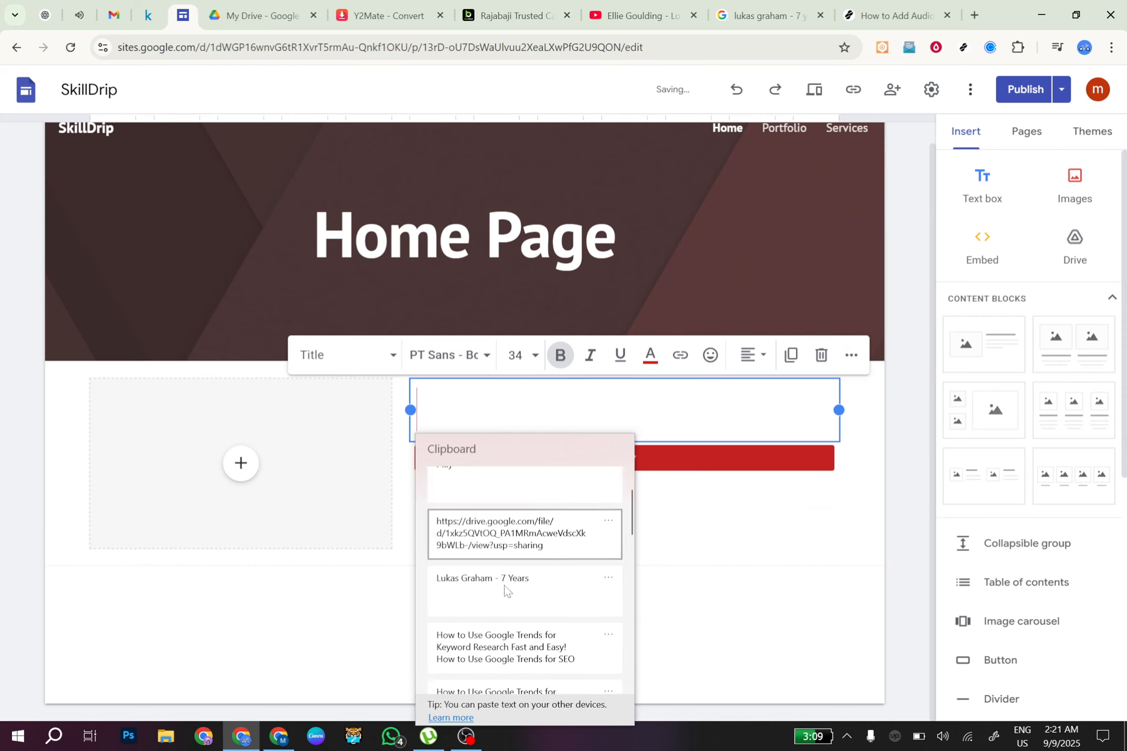
scroll(504, 590, down, 5)
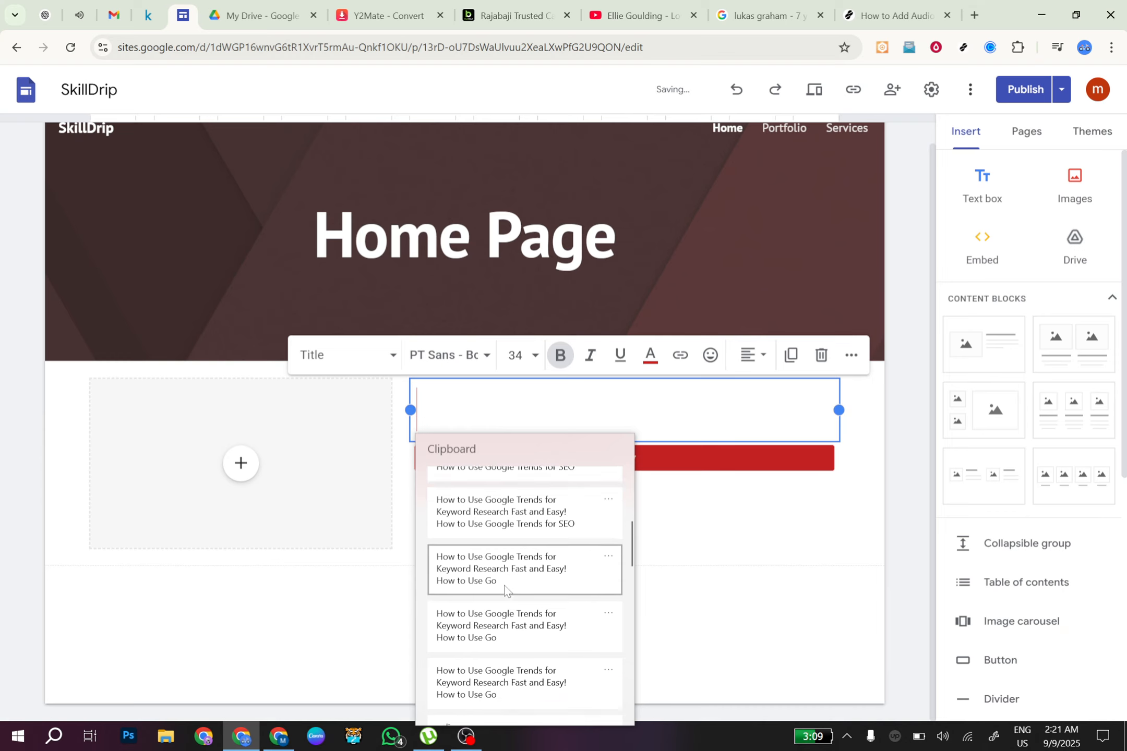
scroll(504, 589, down, 5)
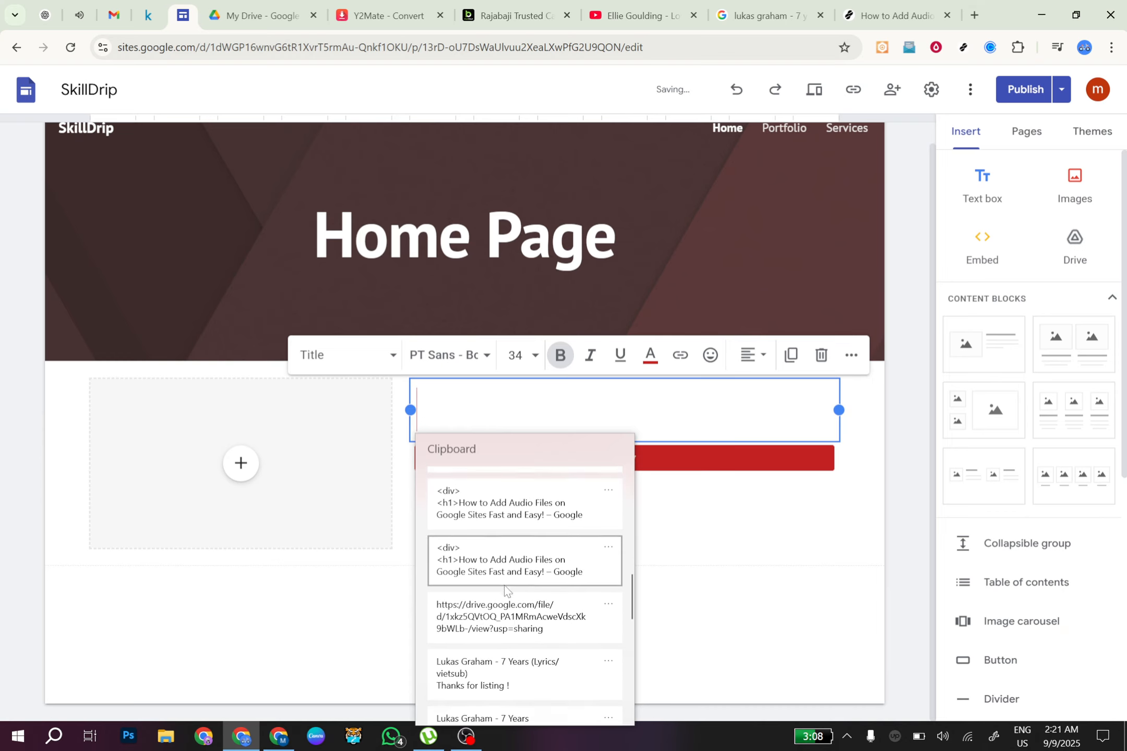
scroll(505, 591, down, 2)
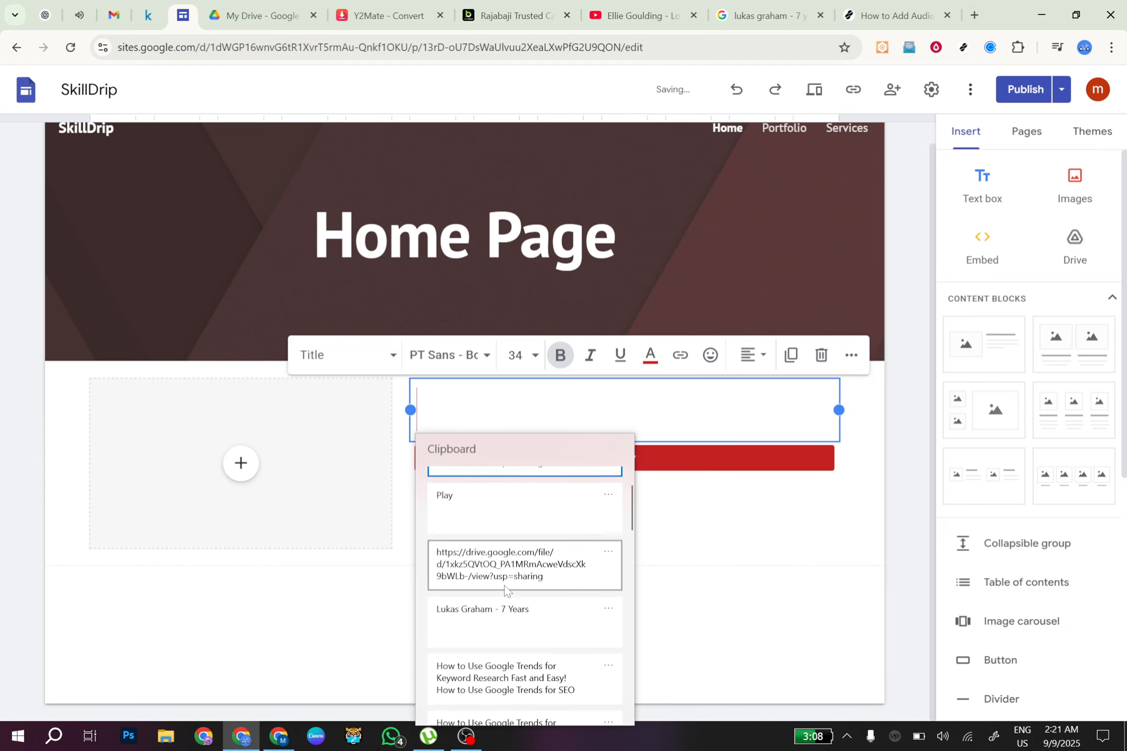
click(512, 618)
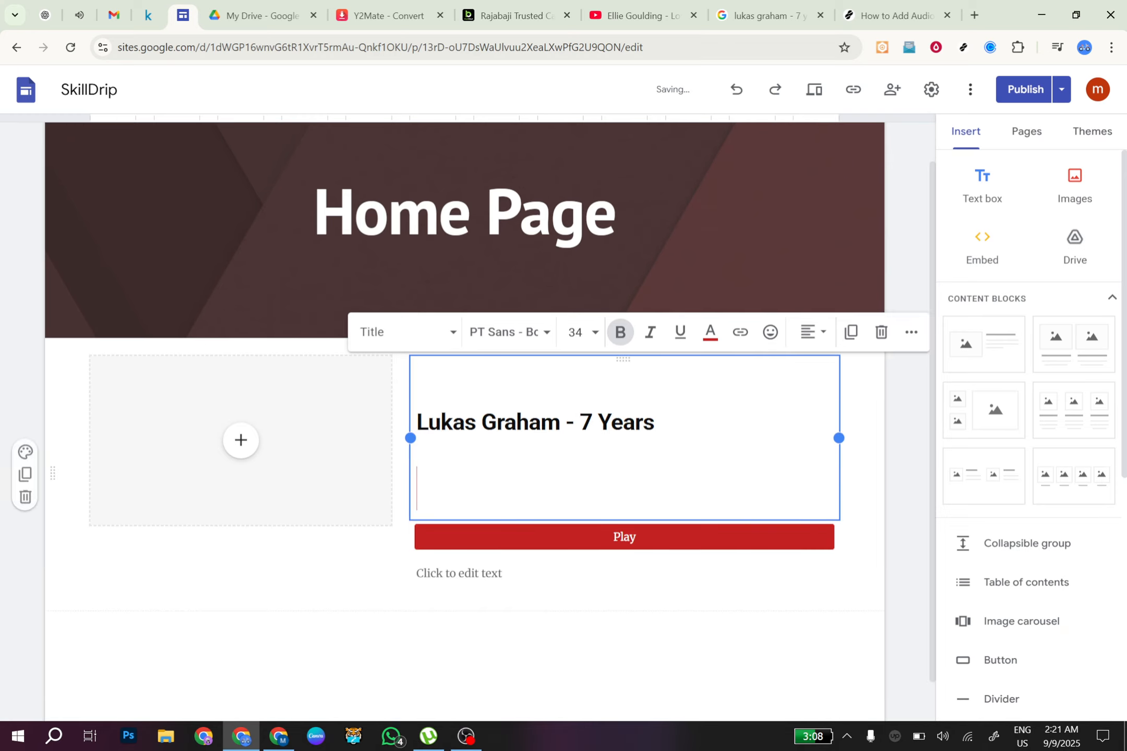
key(BackSpace)
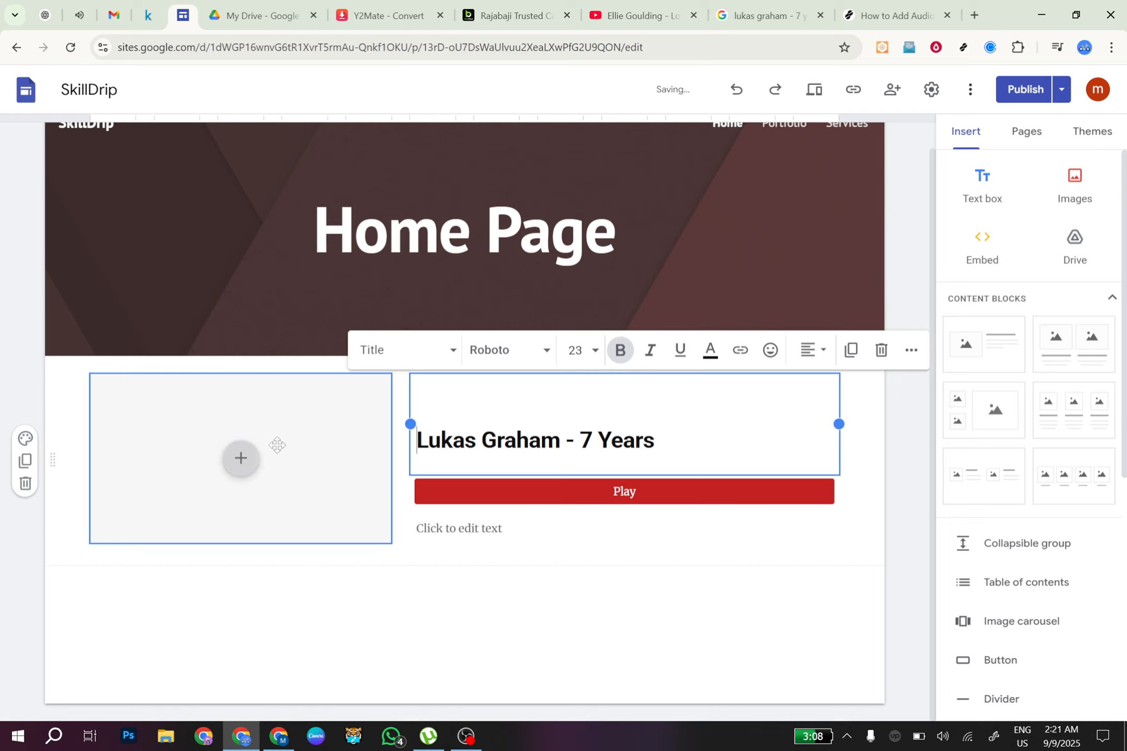
- Upload the image "7-Years-by-Lukas-Graham" from the Desktop into the block's image placeholder
click(245, 462)
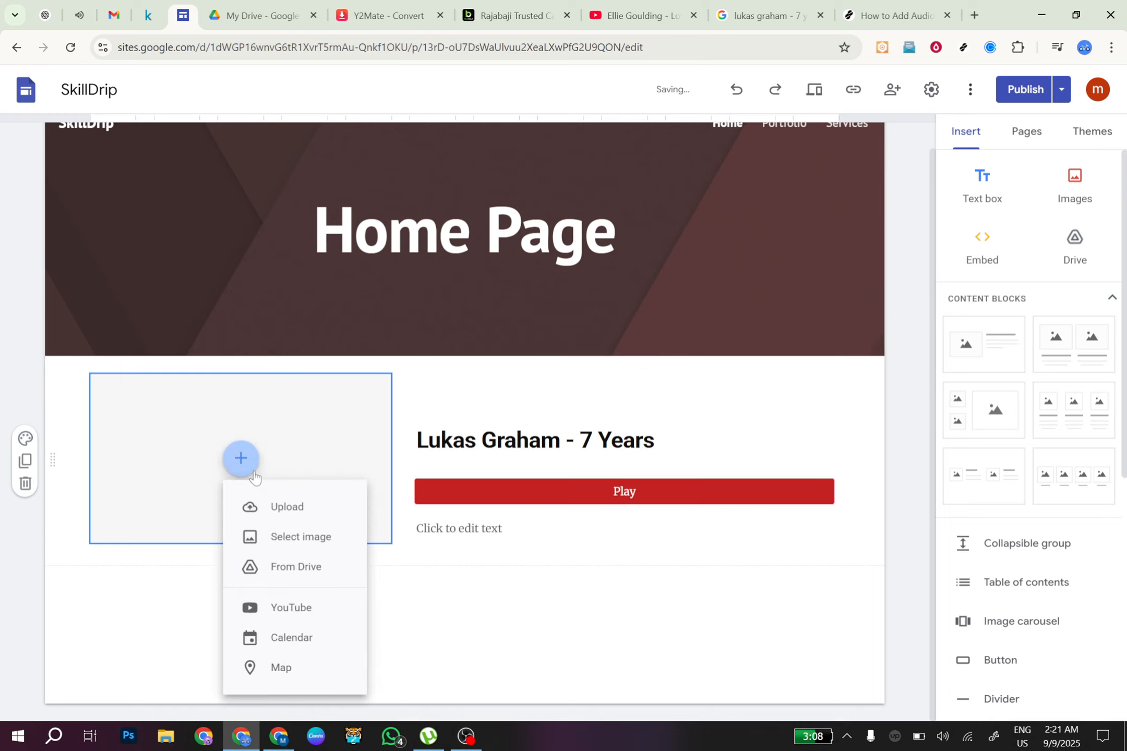
click(292, 509)
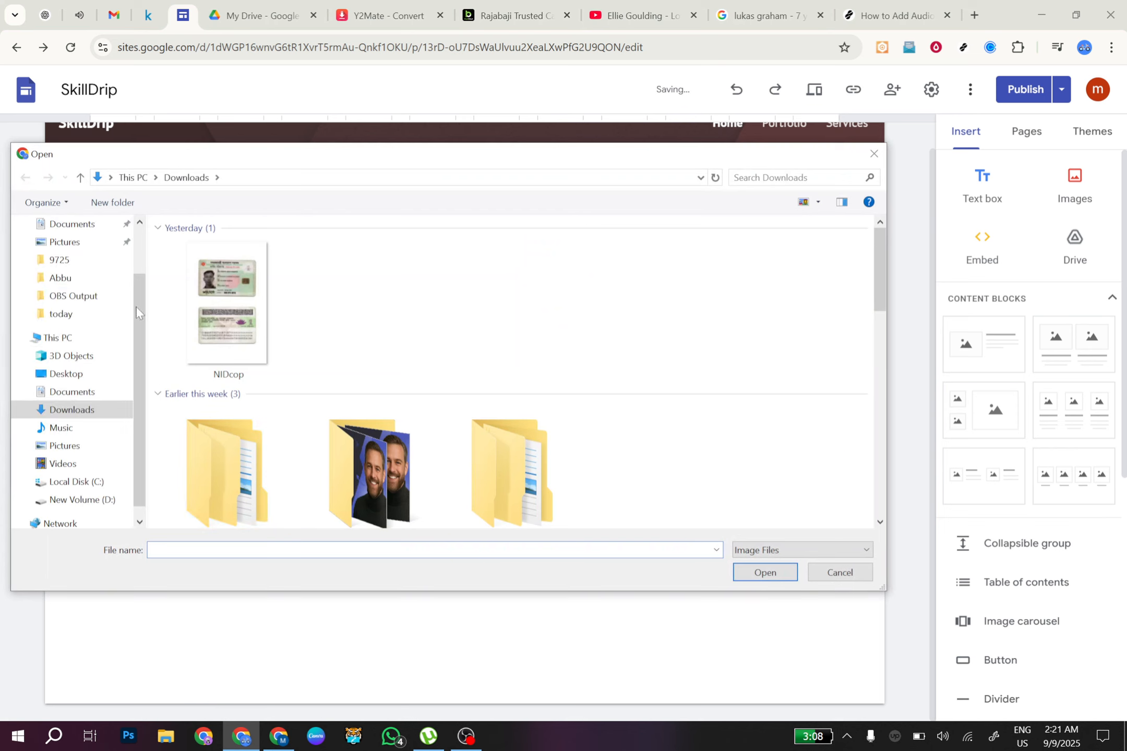
scroll(74, 250, up, 2)
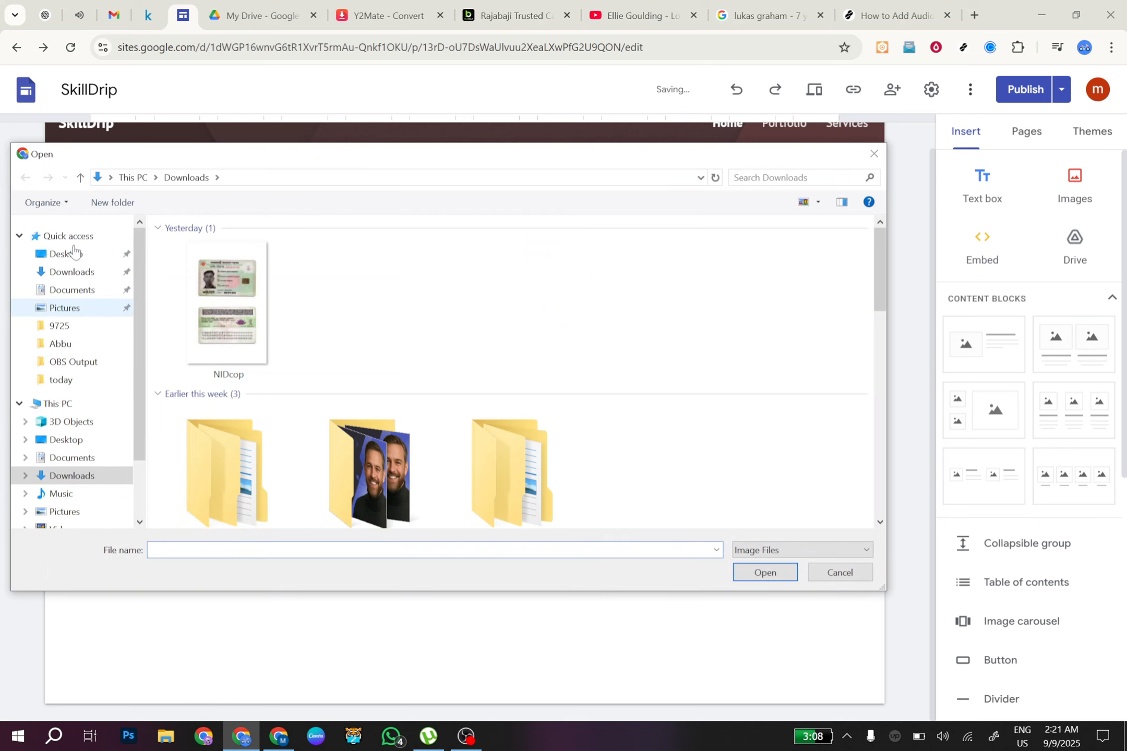
click(74, 259)
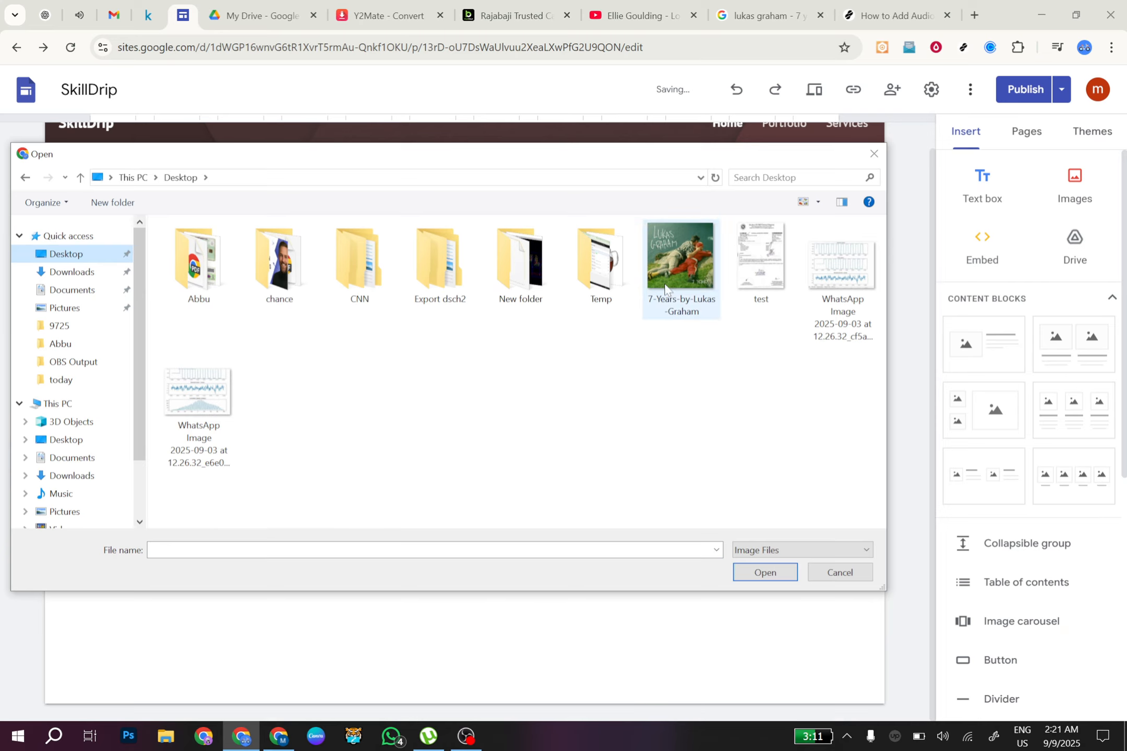
click(716, 286)
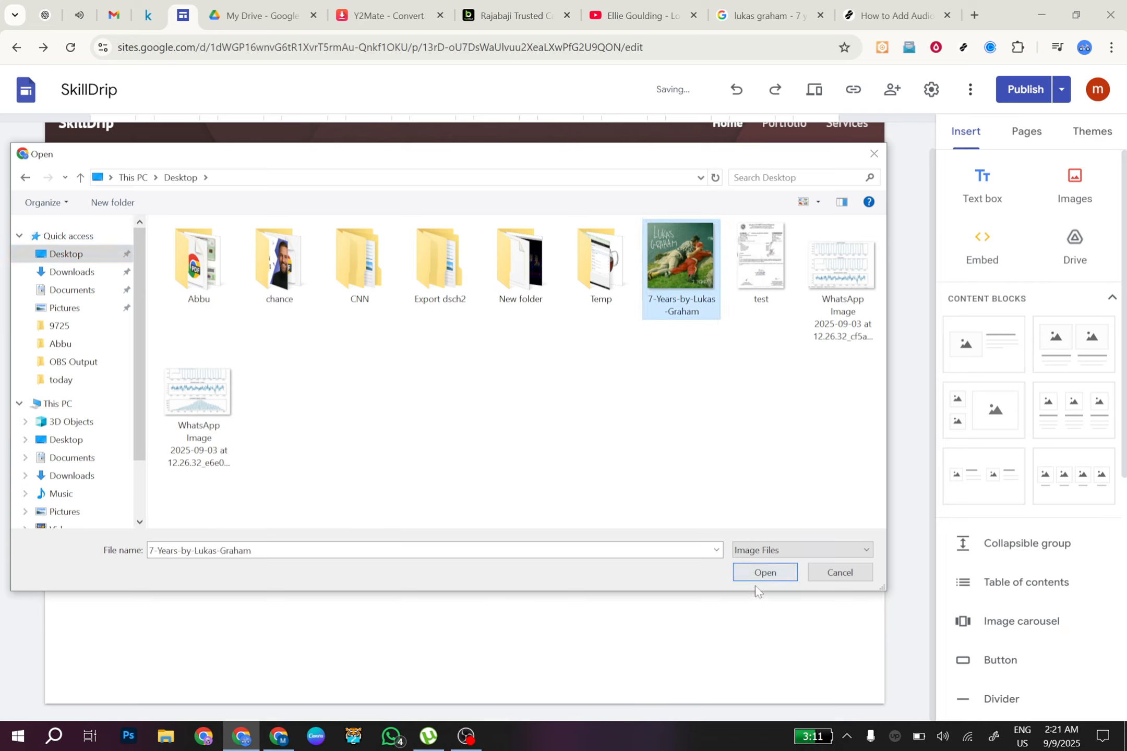
click(777, 570)
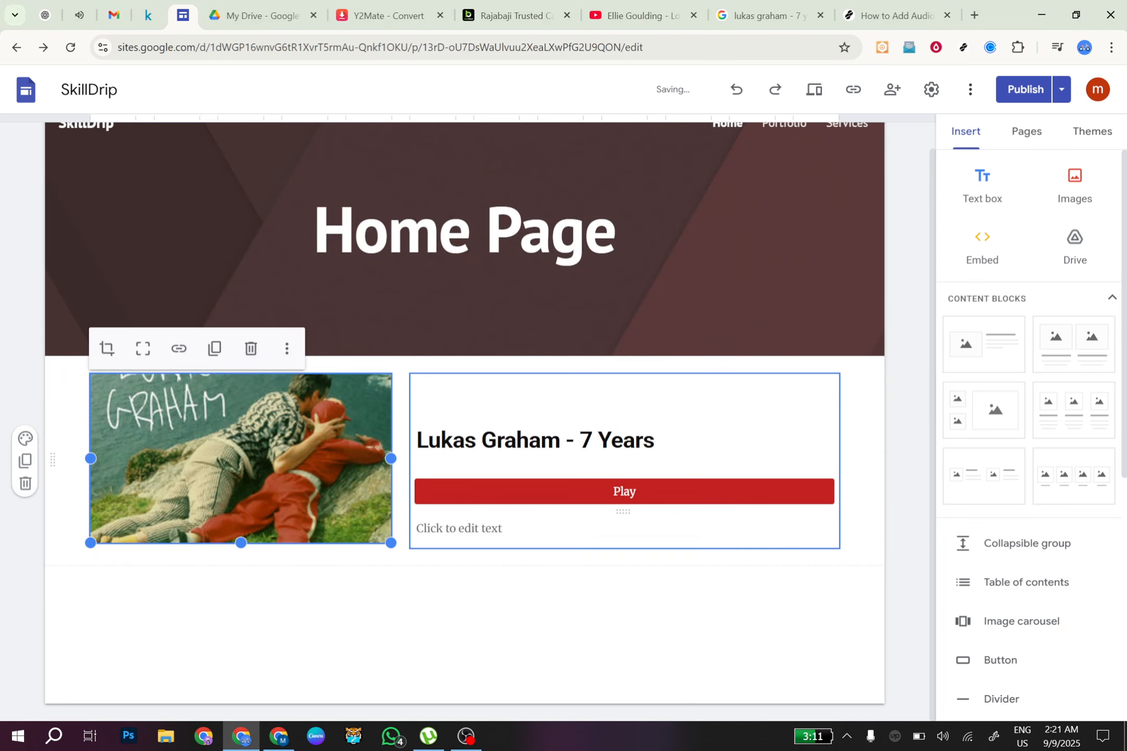
- Fill the body text below the Play button with "Lukas Graham - 7 Years (Lyrics/vietsub) Thanks for watching !" from the clipboard history
click(601, 529)
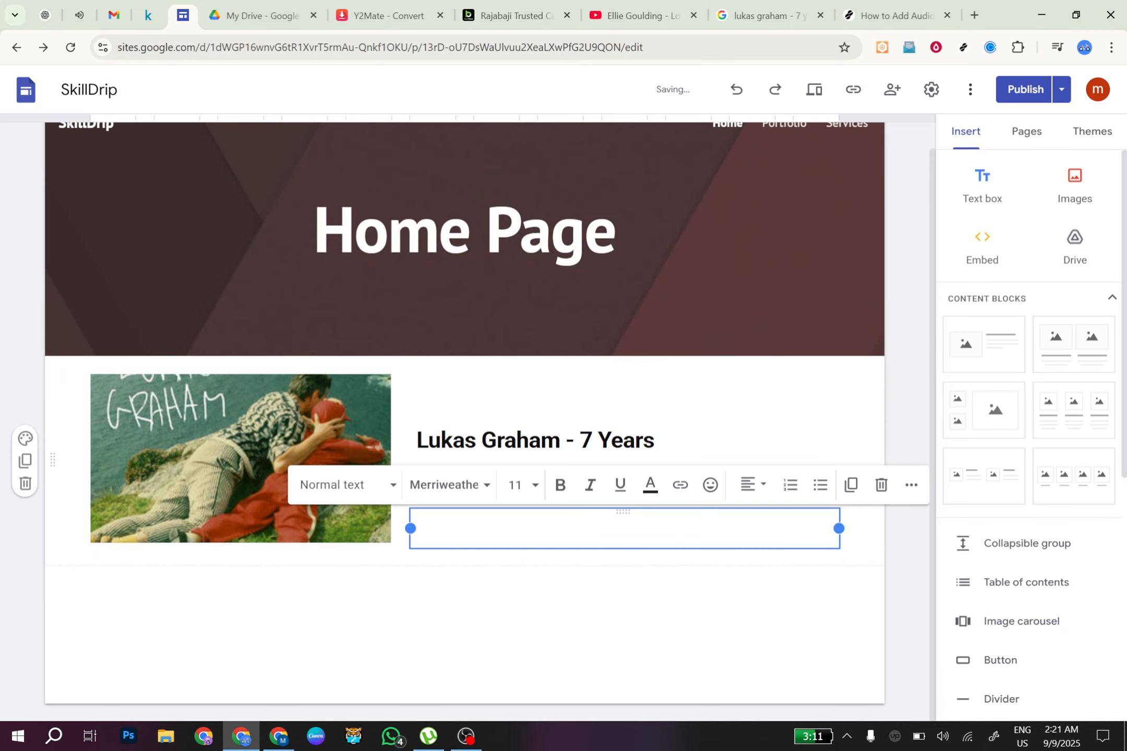
key(super+v)
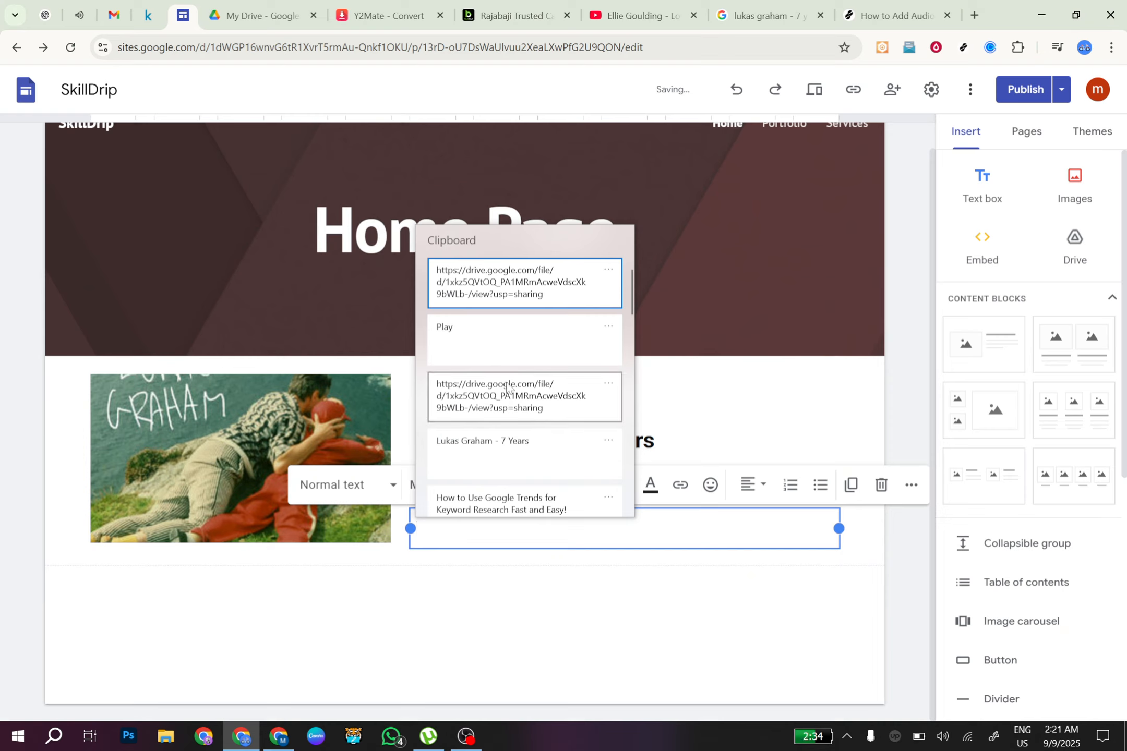
scroll(504, 475, down, 5)
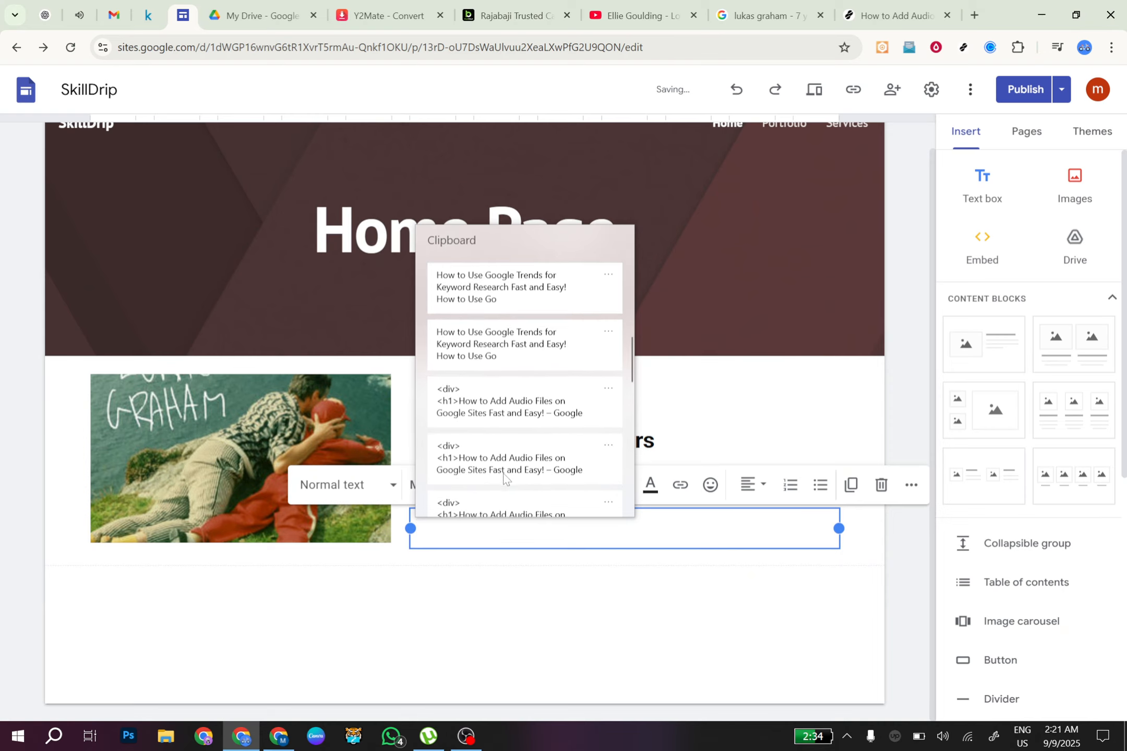
scroll(503, 476, down, 4)
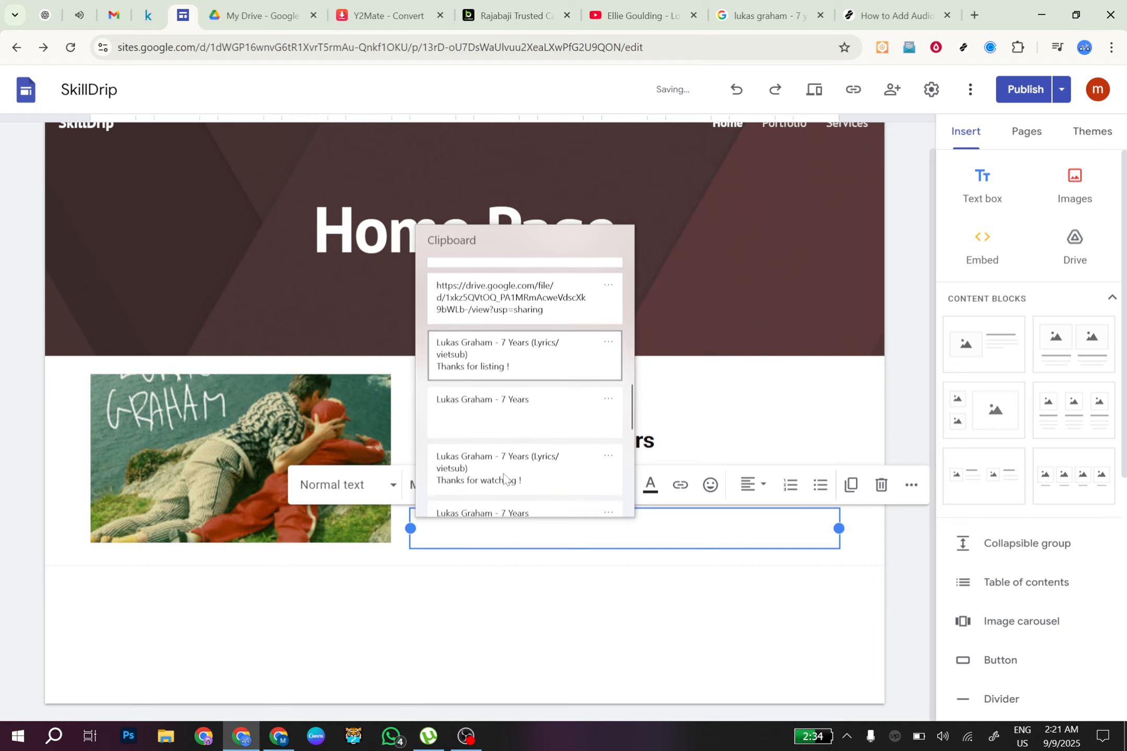
scroll(504, 476, down, 1)
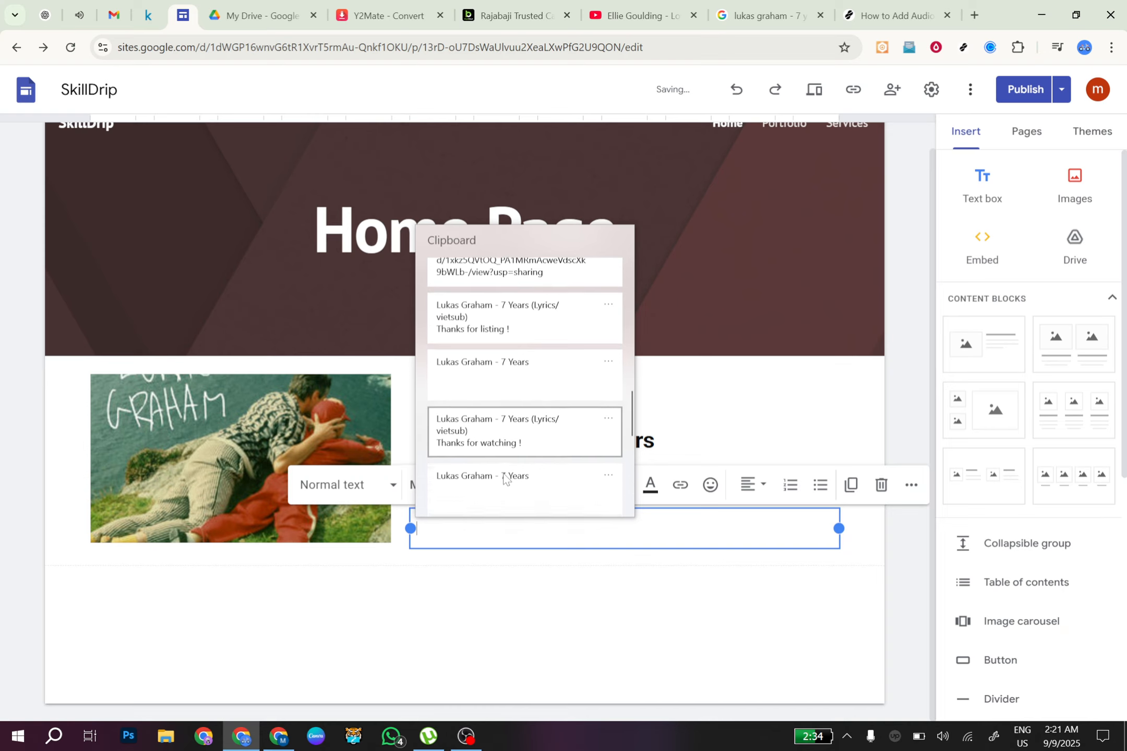
click(516, 436)
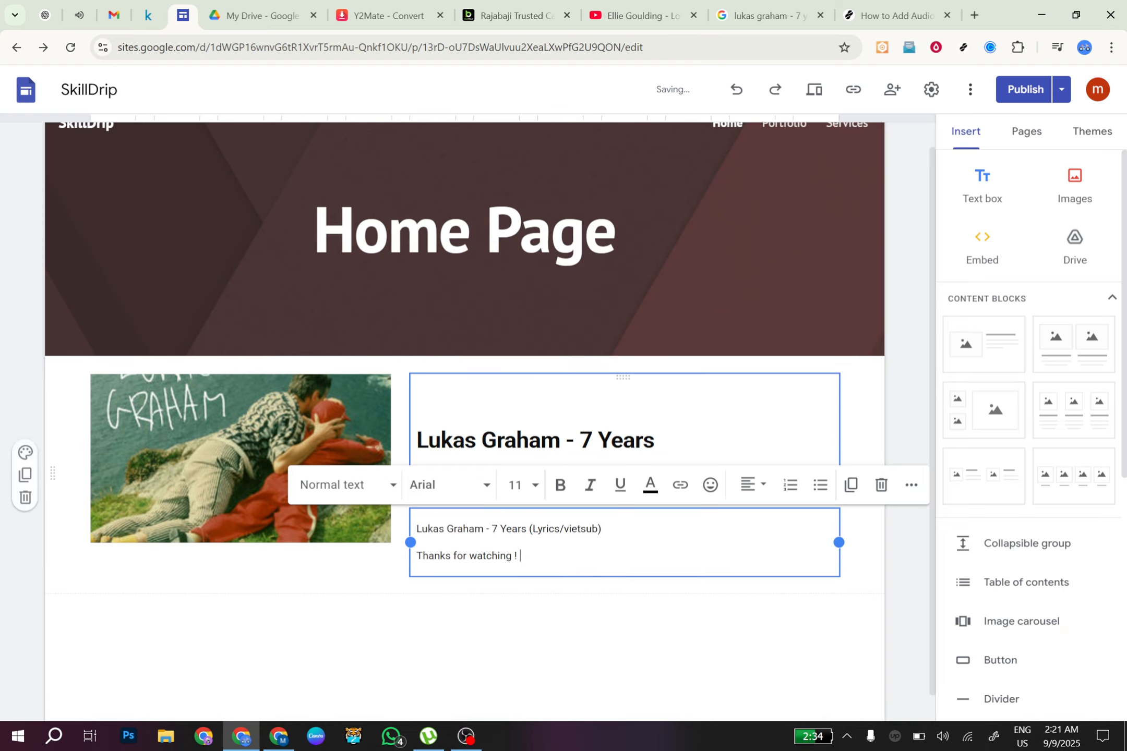
click(690, 646)
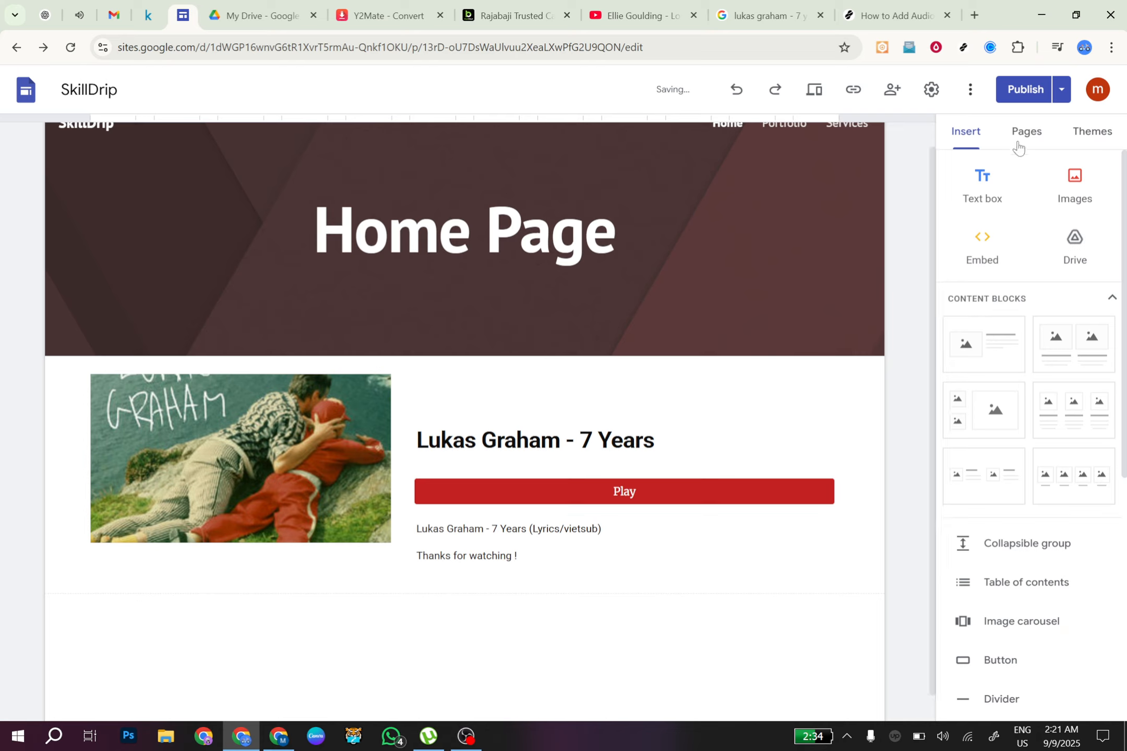
- Start publishing the SkillDrip site by opening the review of its changes
click(1021, 90)
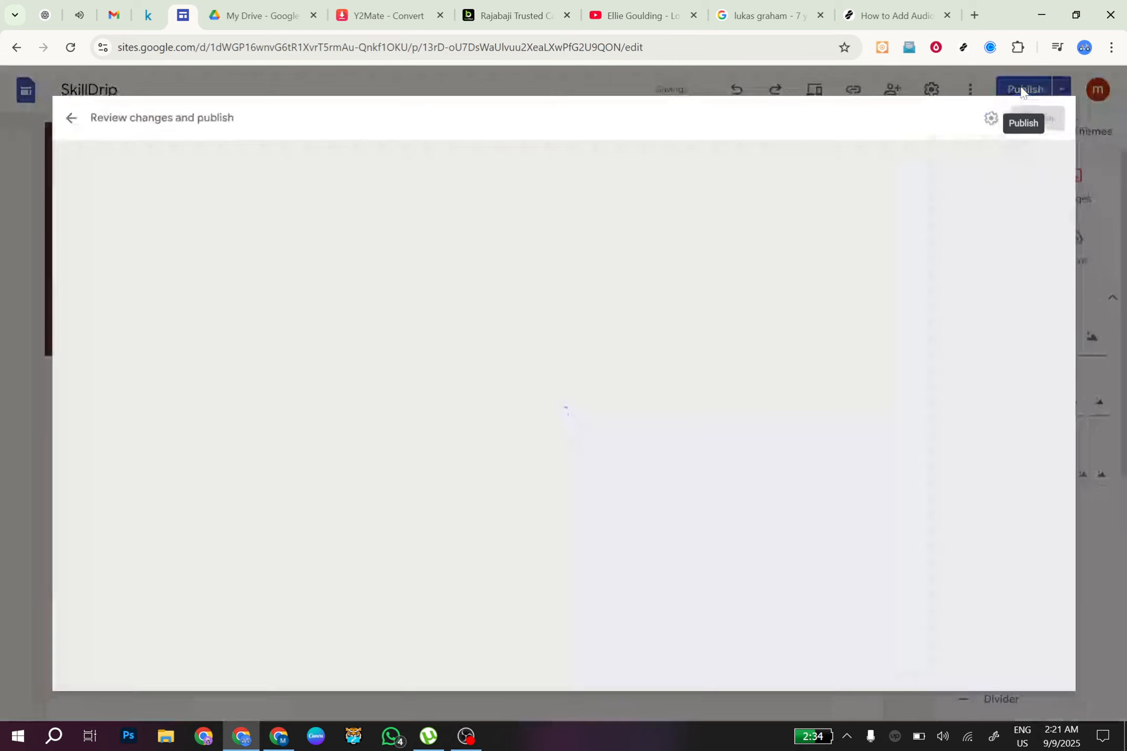